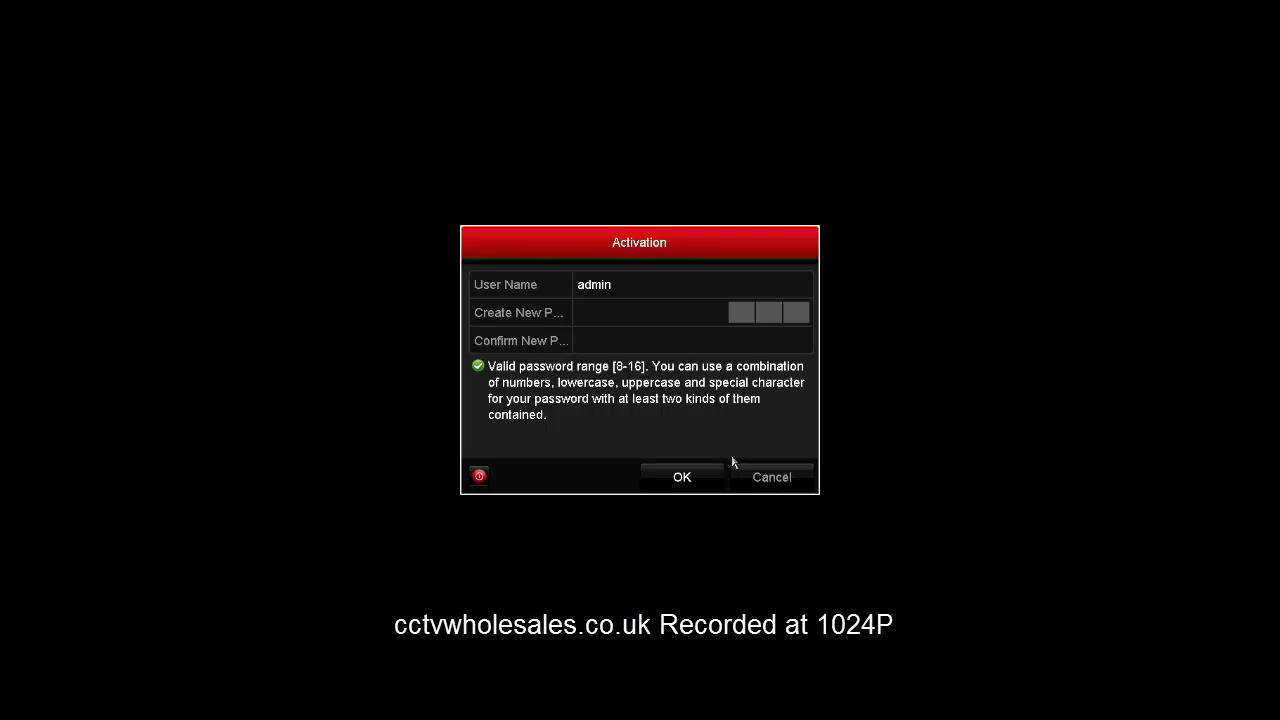
# Enter a strong new admin password with uppercase letters and digits on the on-screen keyboard
pyautogui.click(598, 318)
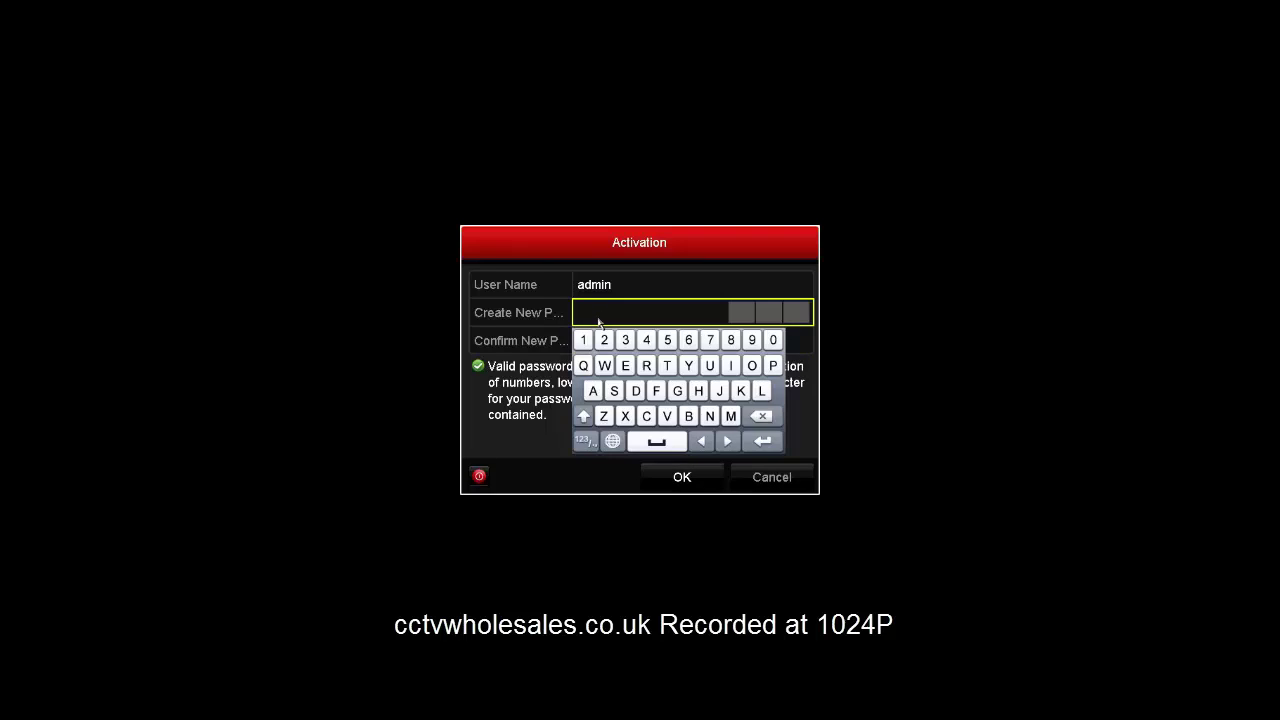
pyautogui.click(583, 416)
pyautogui.click(646, 417)
pyautogui.click(647, 417)
pyautogui.click(667, 367)
pyautogui.click(667, 416)
pyautogui.click(586, 341)
pyautogui.click(606, 340)
pyautogui.click(626, 342)
pyautogui.click(647, 342)
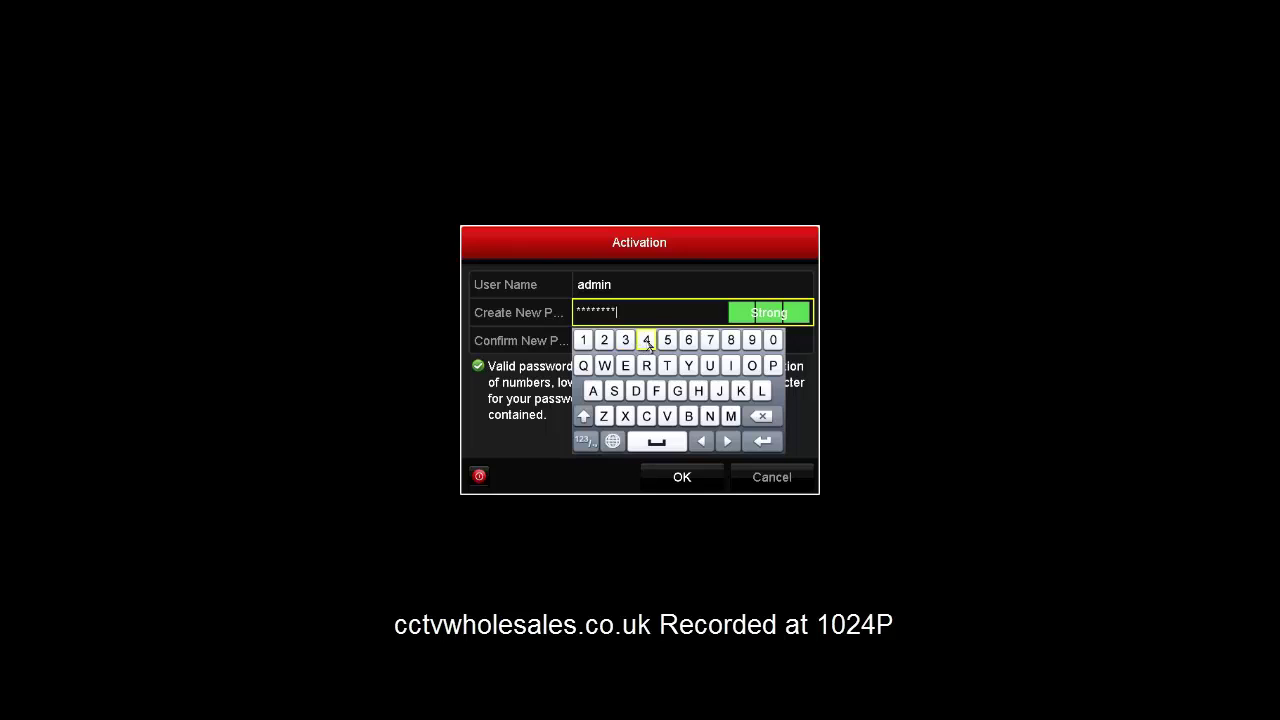
pyautogui.click(759, 444)
# Re-enter the same password to confirm it and activate the DVR
pyautogui.click(620, 344)
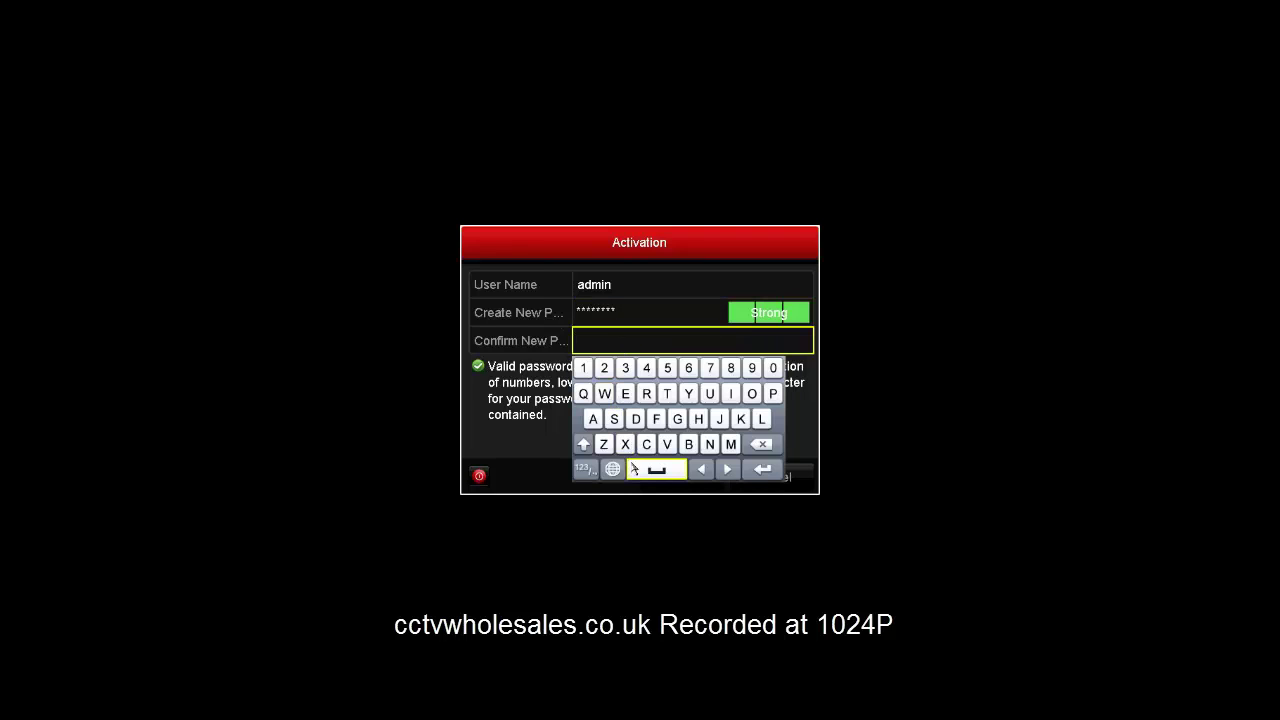
pyautogui.click(584, 444)
pyautogui.click(649, 446)
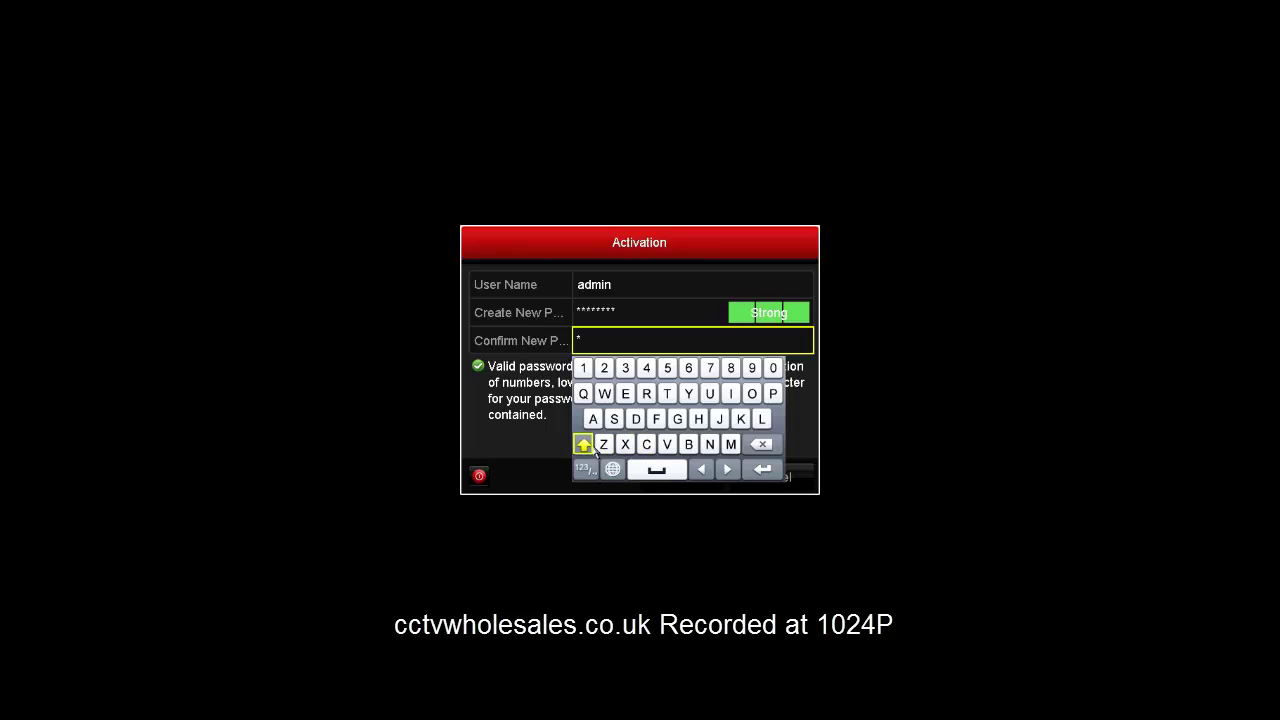
pyautogui.click(647, 446)
pyautogui.click(667, 394)
pyautogui.click(667, 444)
pyautogui.click(604, 370)
pyautogui.click(628, 371)
pyautogui.click(646, 370)
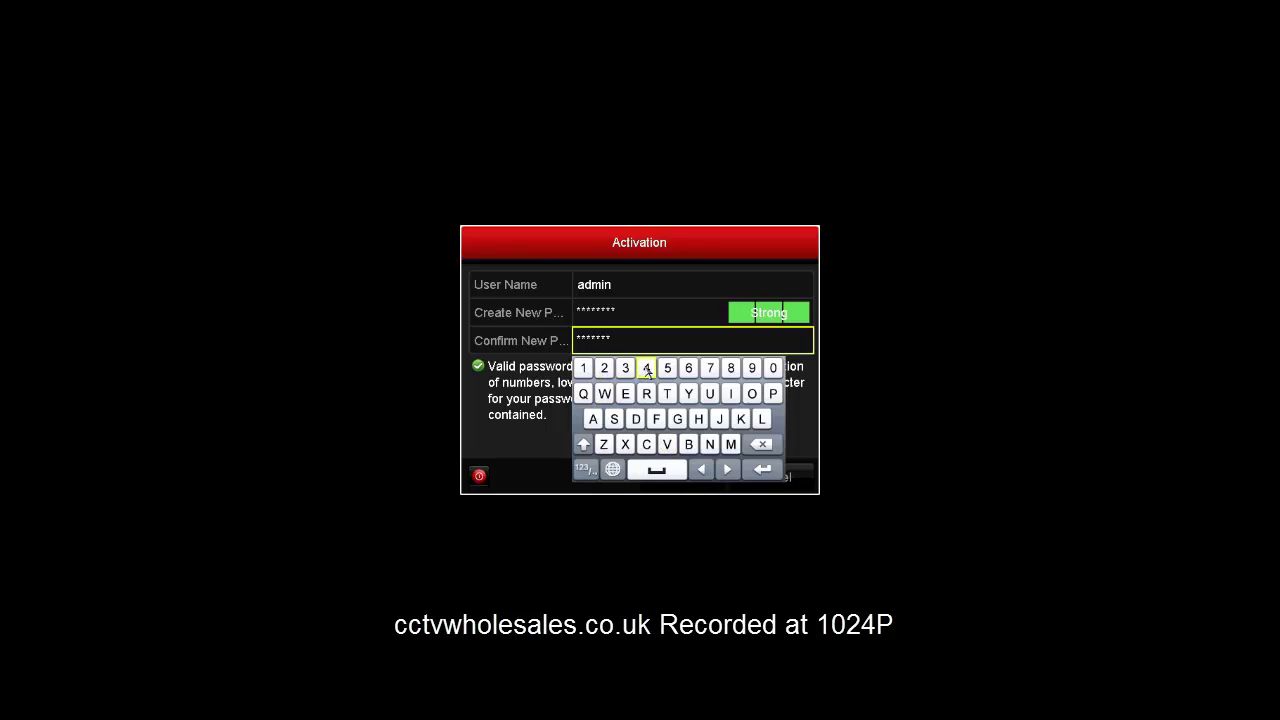
pyautogui.click(764, 470)
pyautogui.click(700, 480)
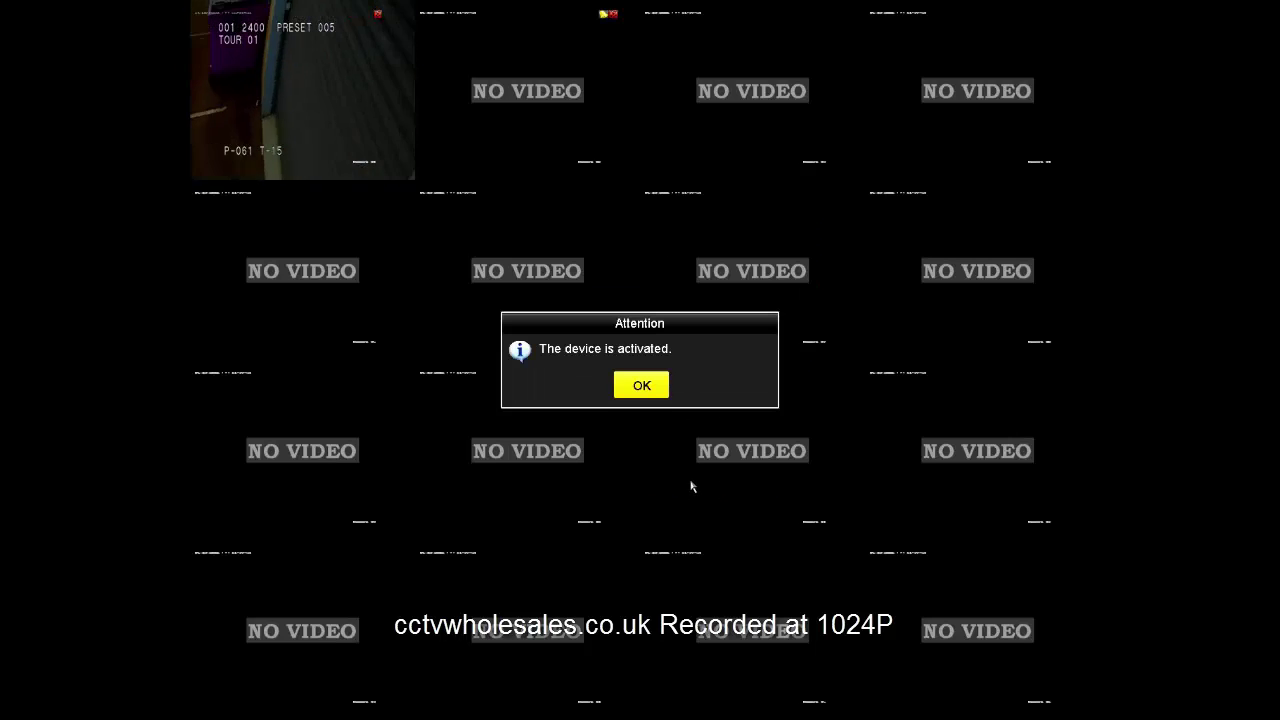
# Acknowledge the activation notice and keep English as the system language to begin the wizard
pyautogui.click(642, 388)
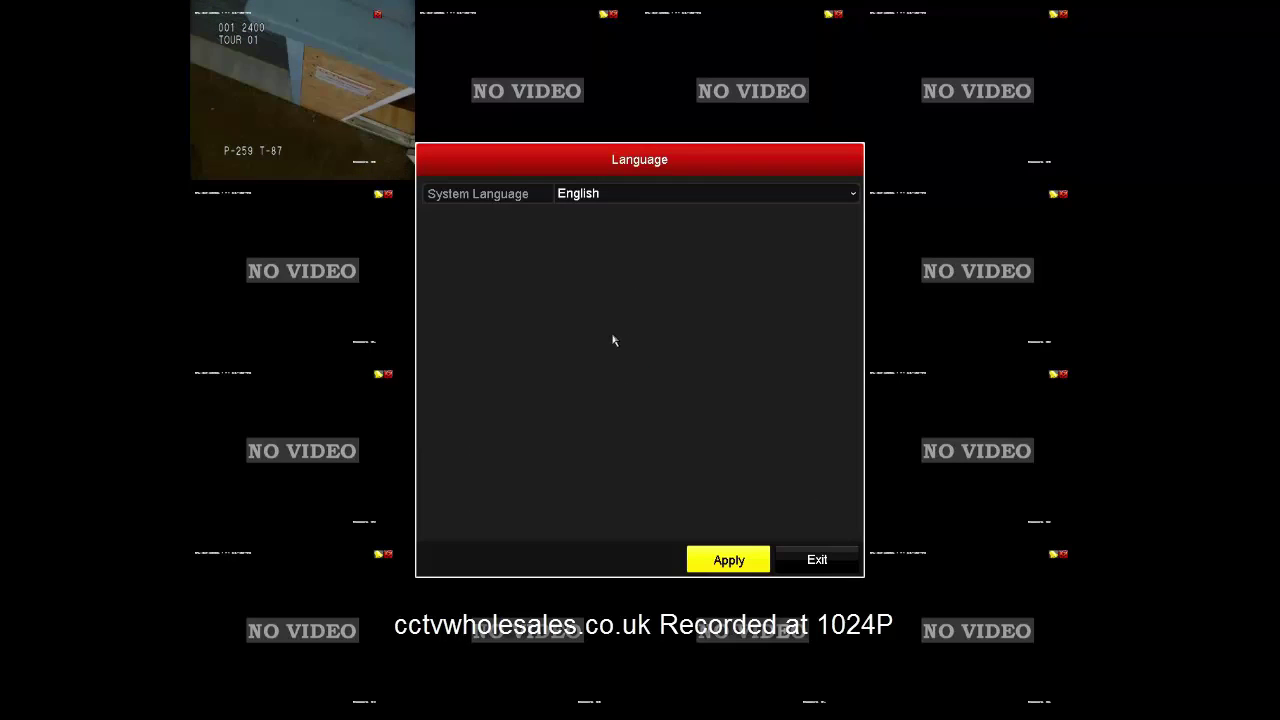
pyautogui.click(733, 562)
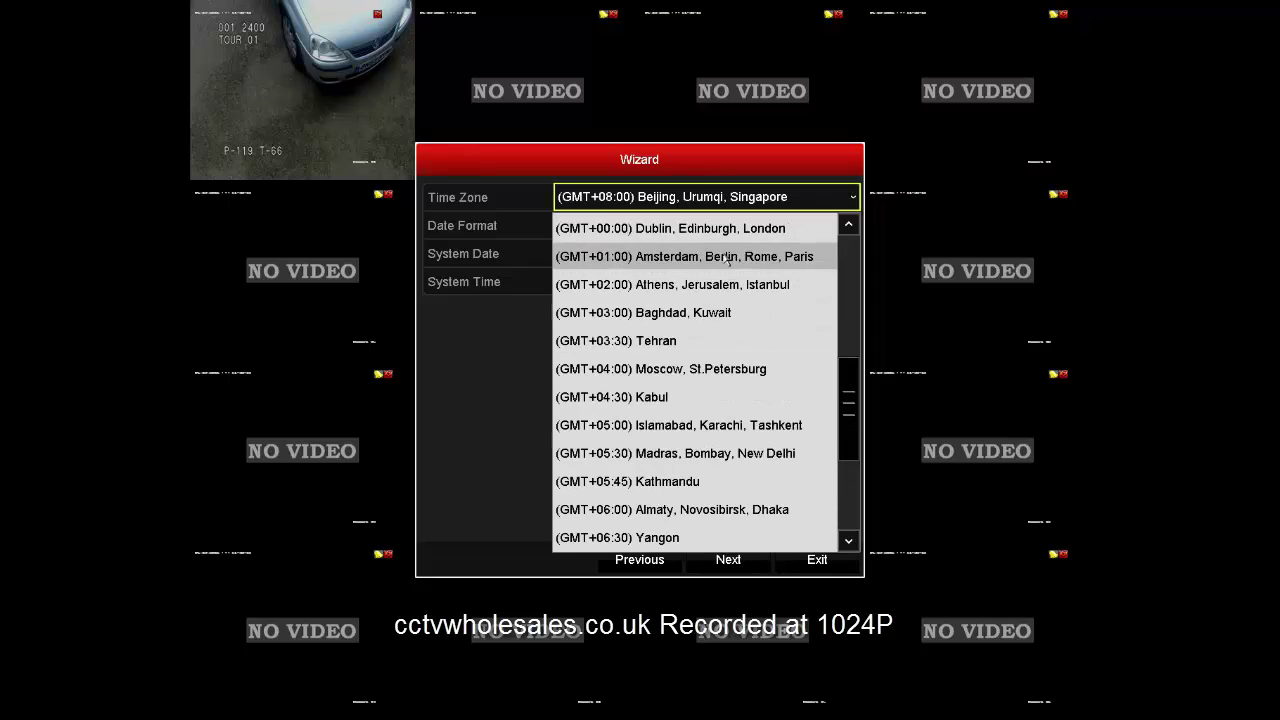
# Set the time zone to GMT+00:00 Dublin, Edinburgh, London and the system hour to 11
pyautogui.click(724, 232)
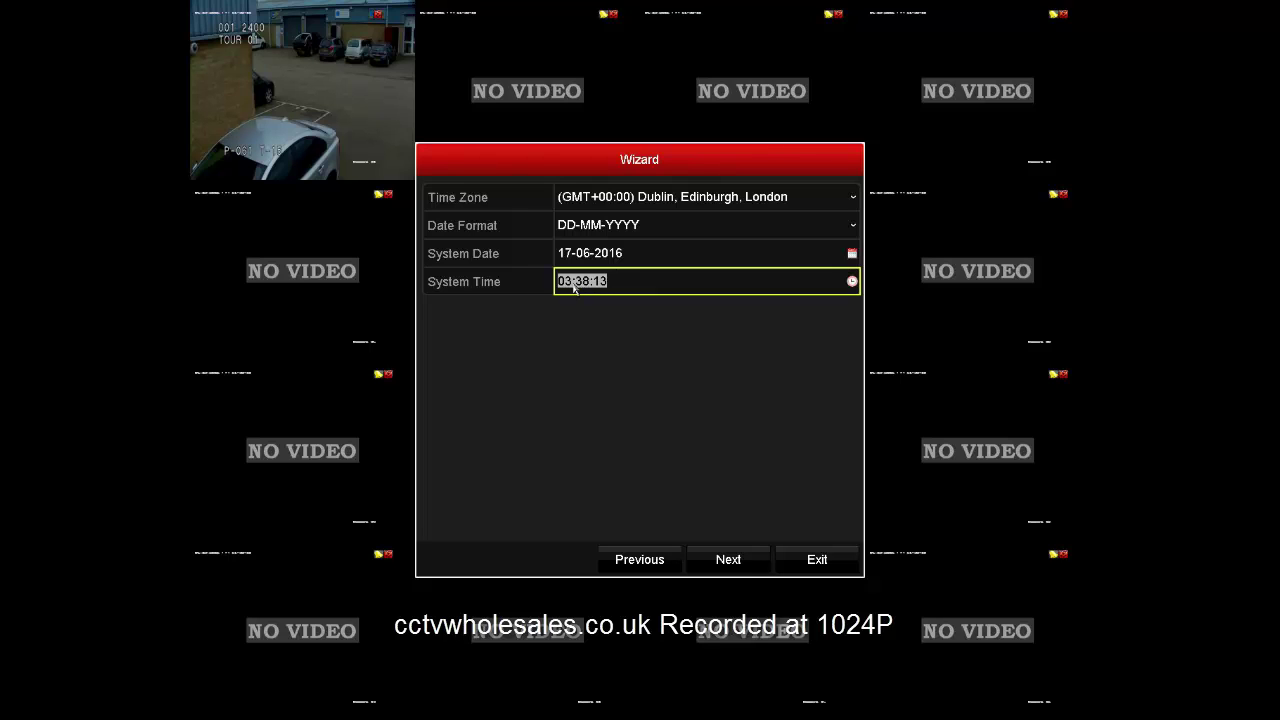
pyautogui.click(577, 285)
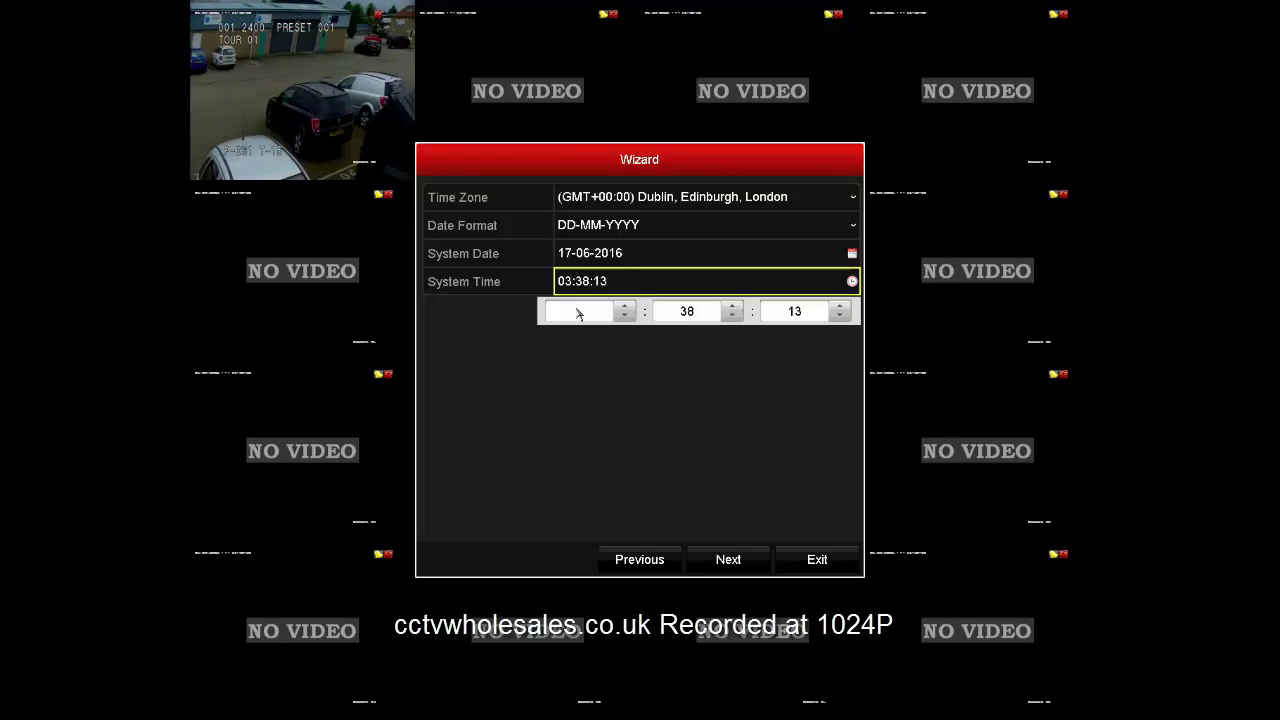
pyautogui.scroll(7, 579, 313)
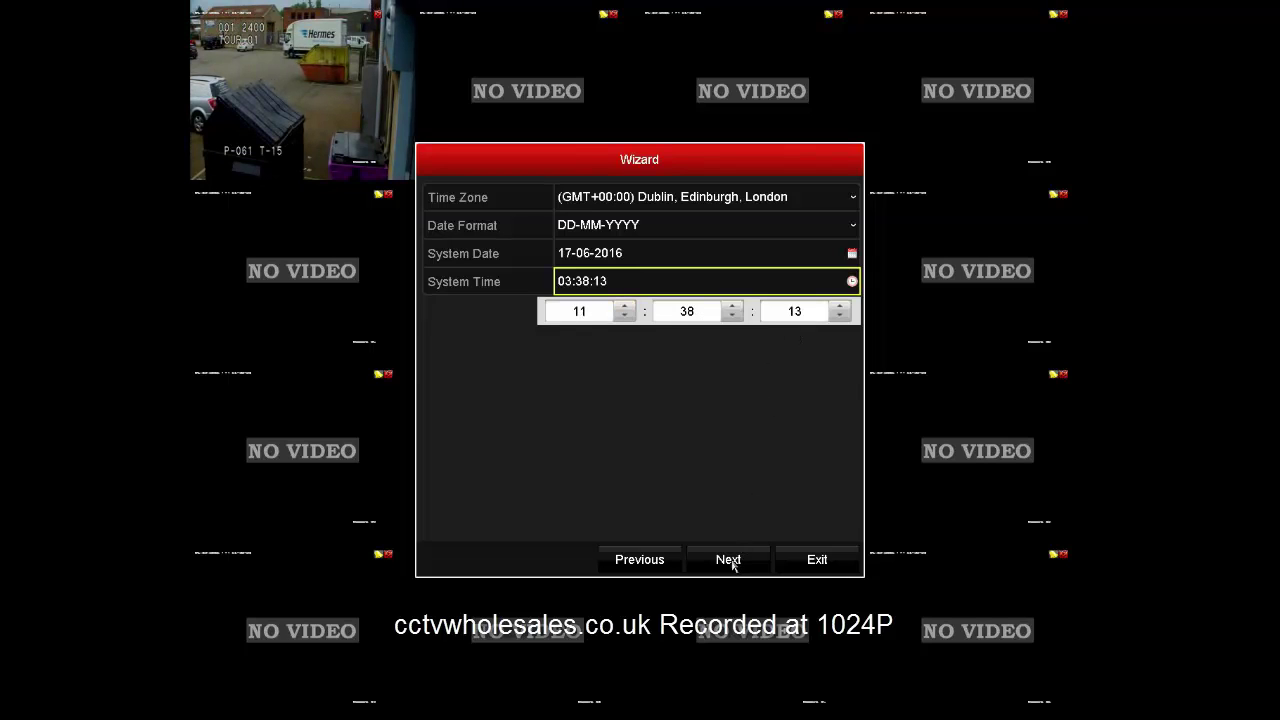
pyautogui.click(729, 561)
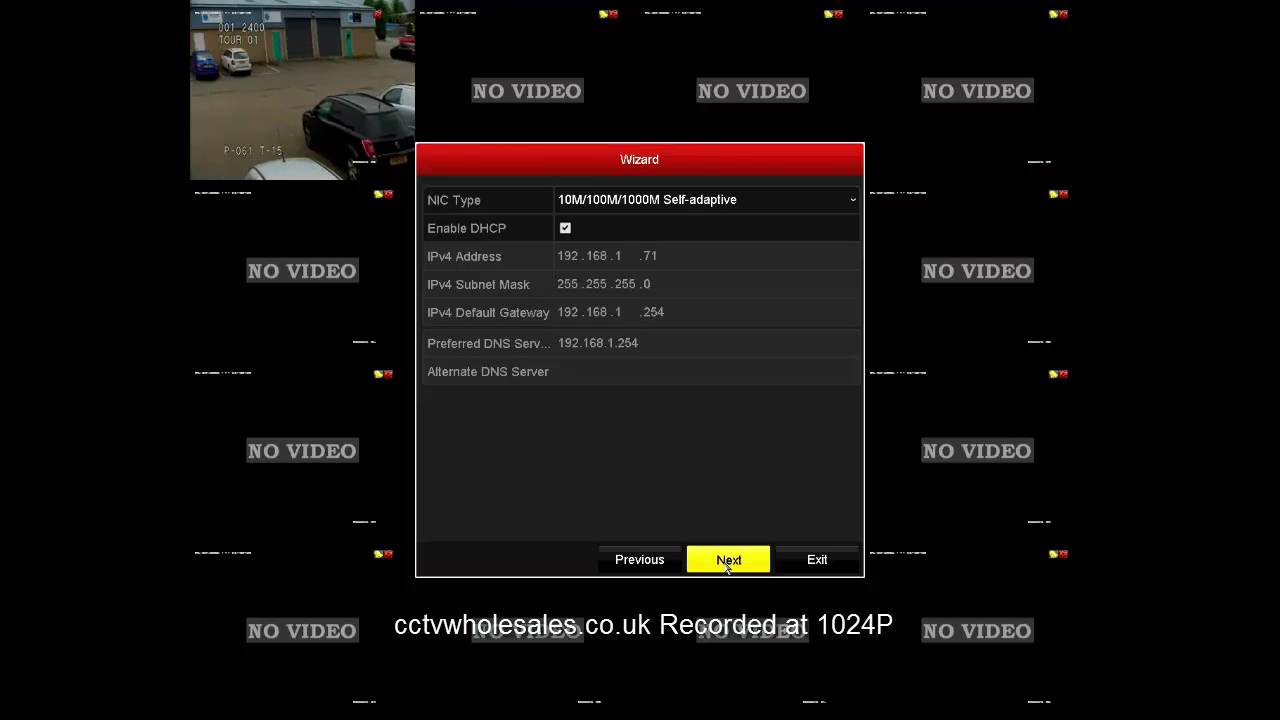
# Accept the default network and EZVIZ Cloud P2P settings without changes
pyautogui.click(727, 562)
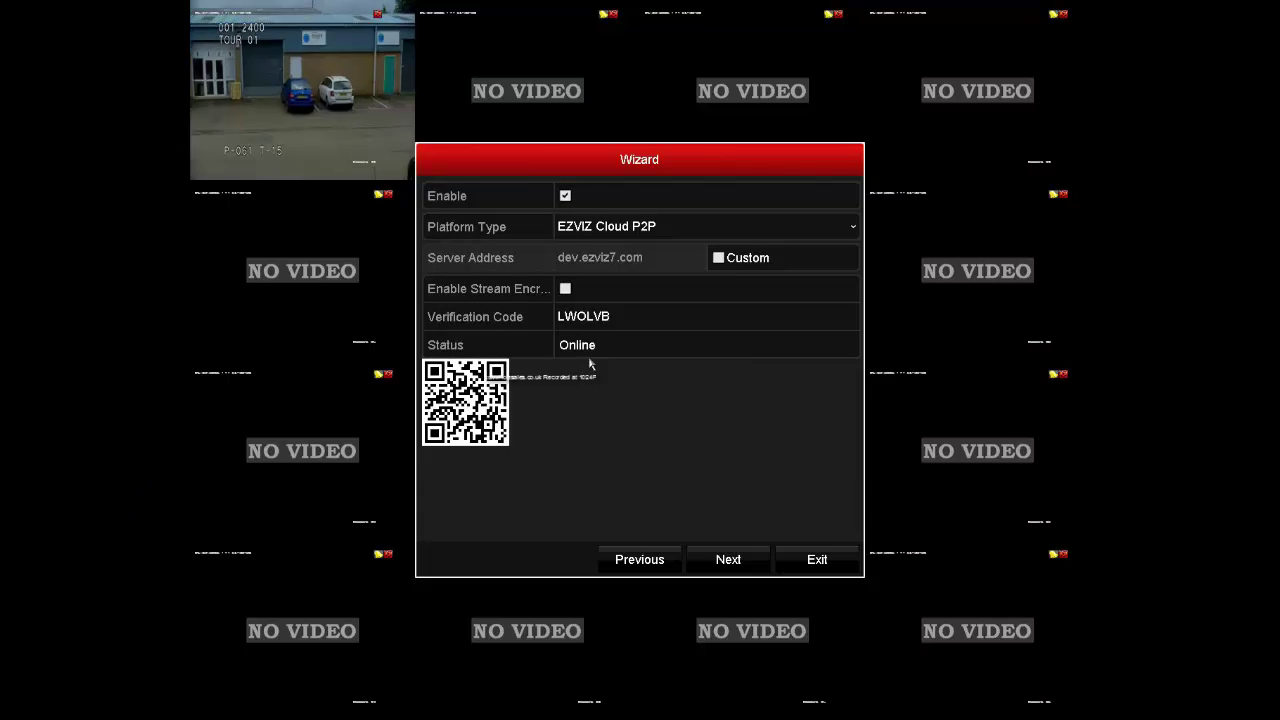
pyautogui.click(728, 561)
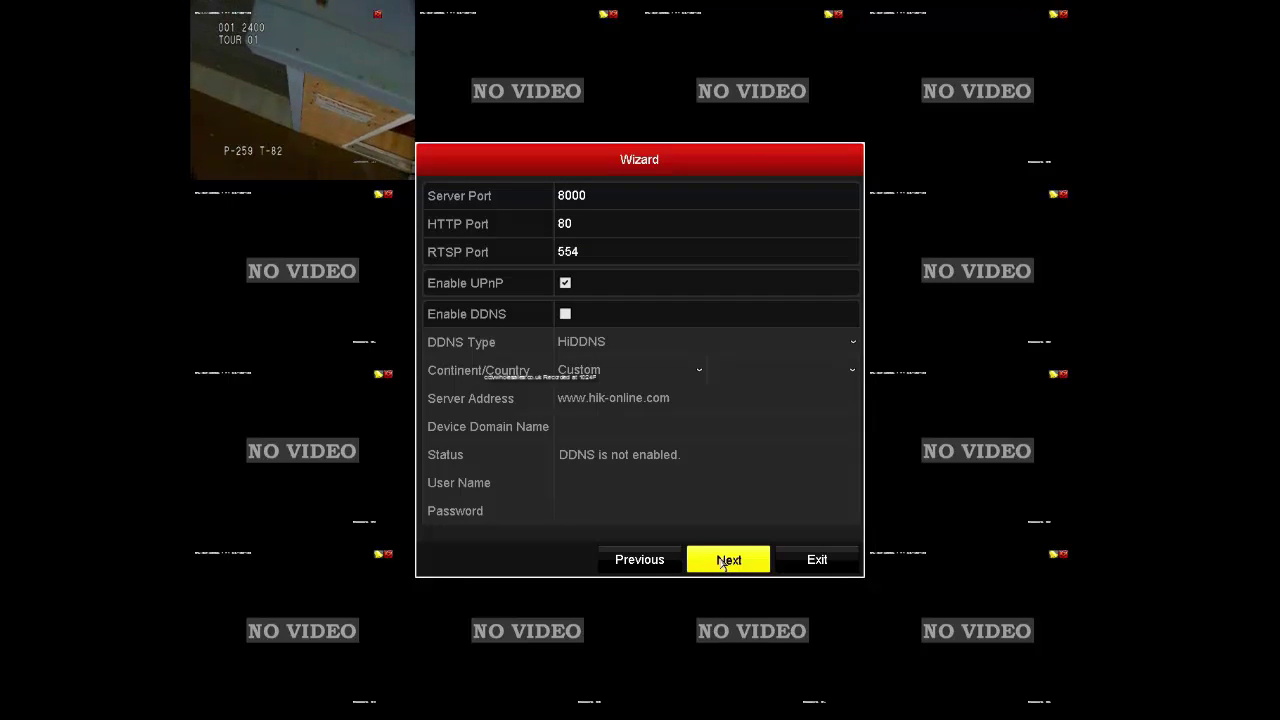
# Accept the default ports, then initialise the 3726.03GB hard disk, erasing all its data
pyautogui.click(723, 563)
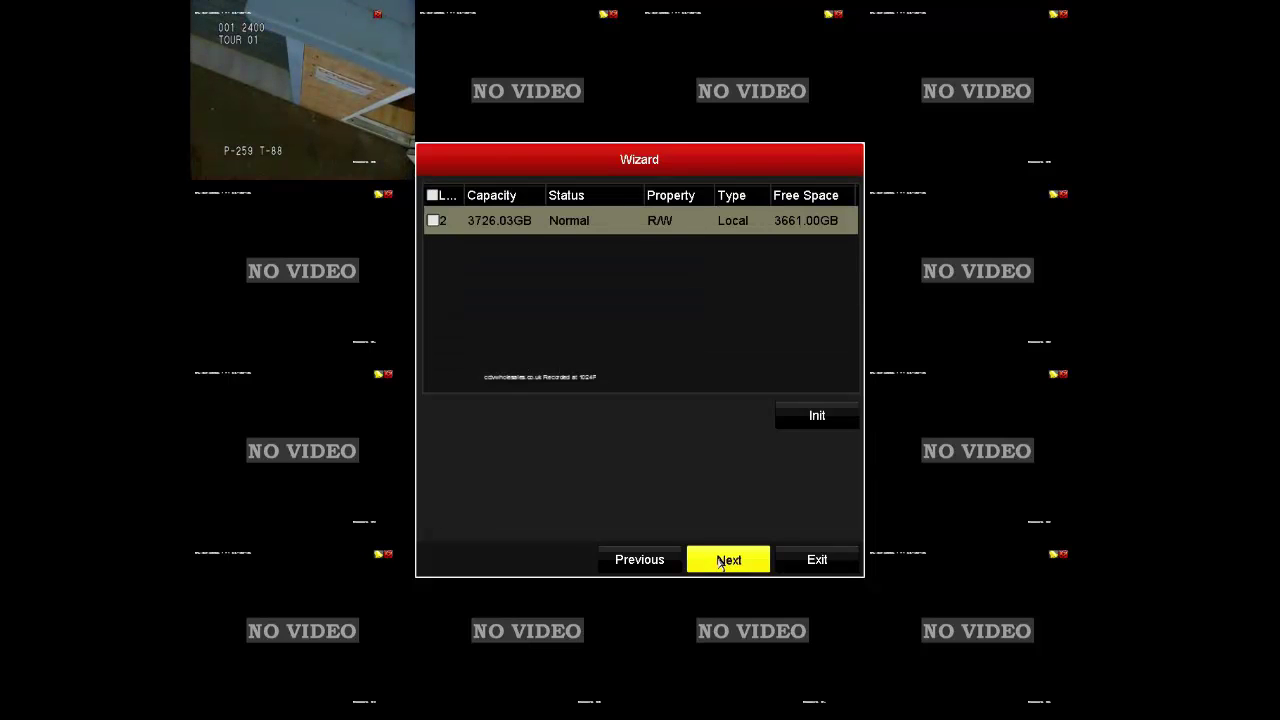
pyautogui.click(434, 221)
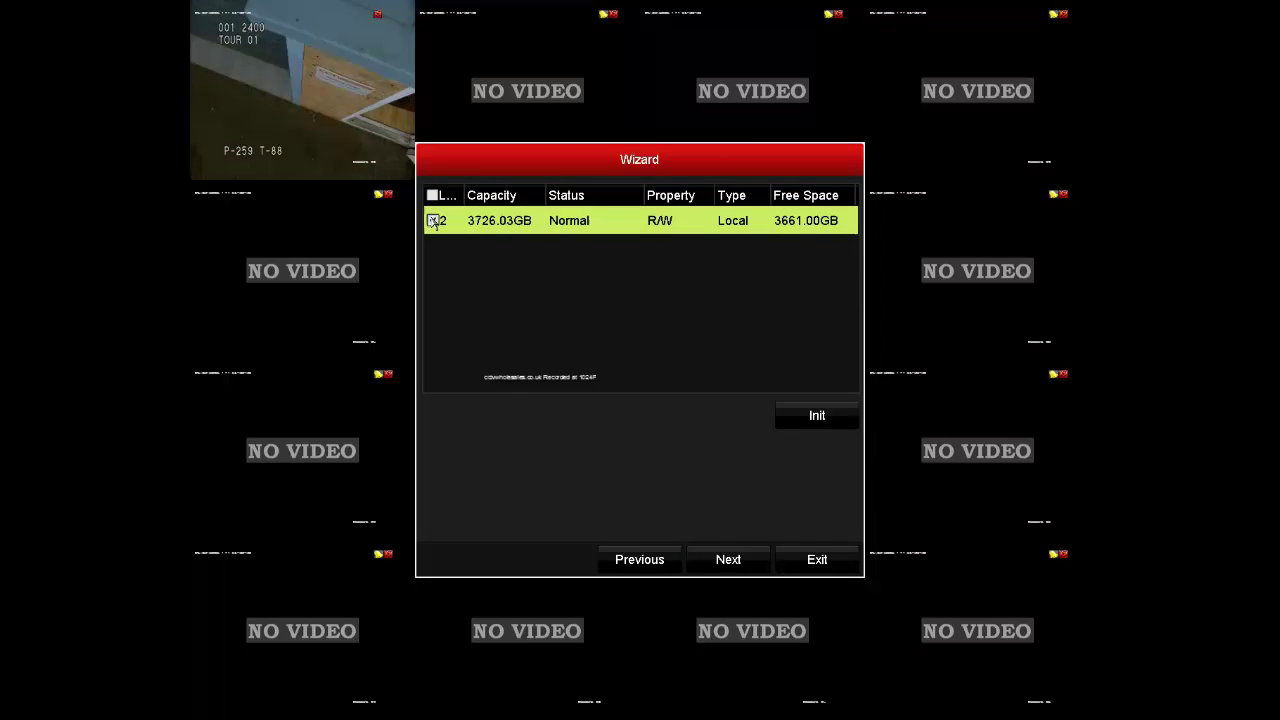
pyautogui.click(803, 424)
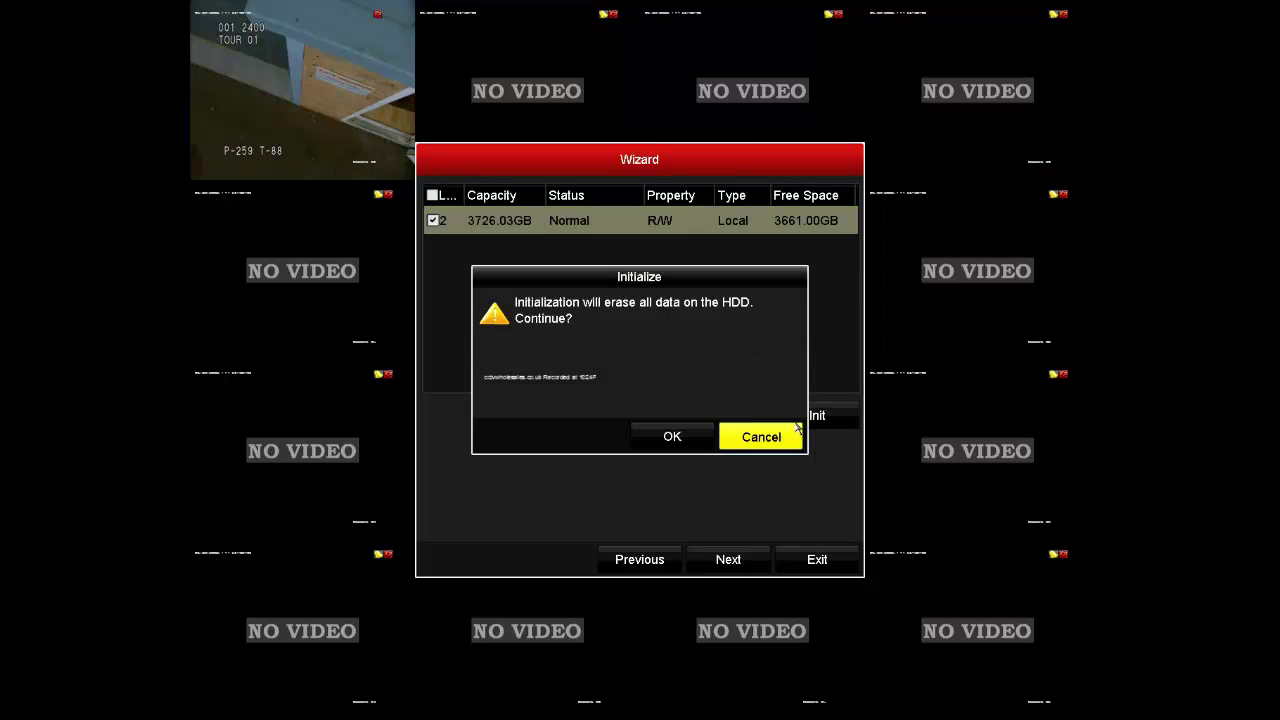
pyautogui.click(676, 443)
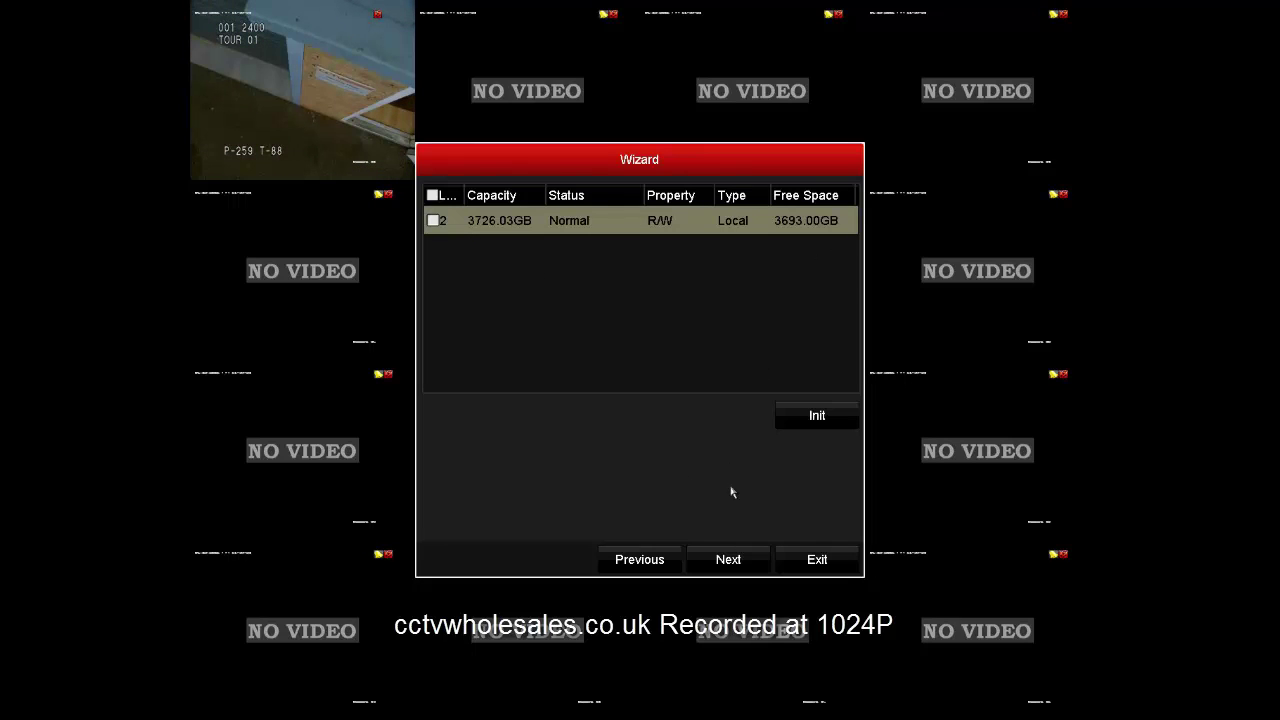
# Skip the IP camera page and enable all-day continuous recording on every channel
pyautogui.click(735, 561)
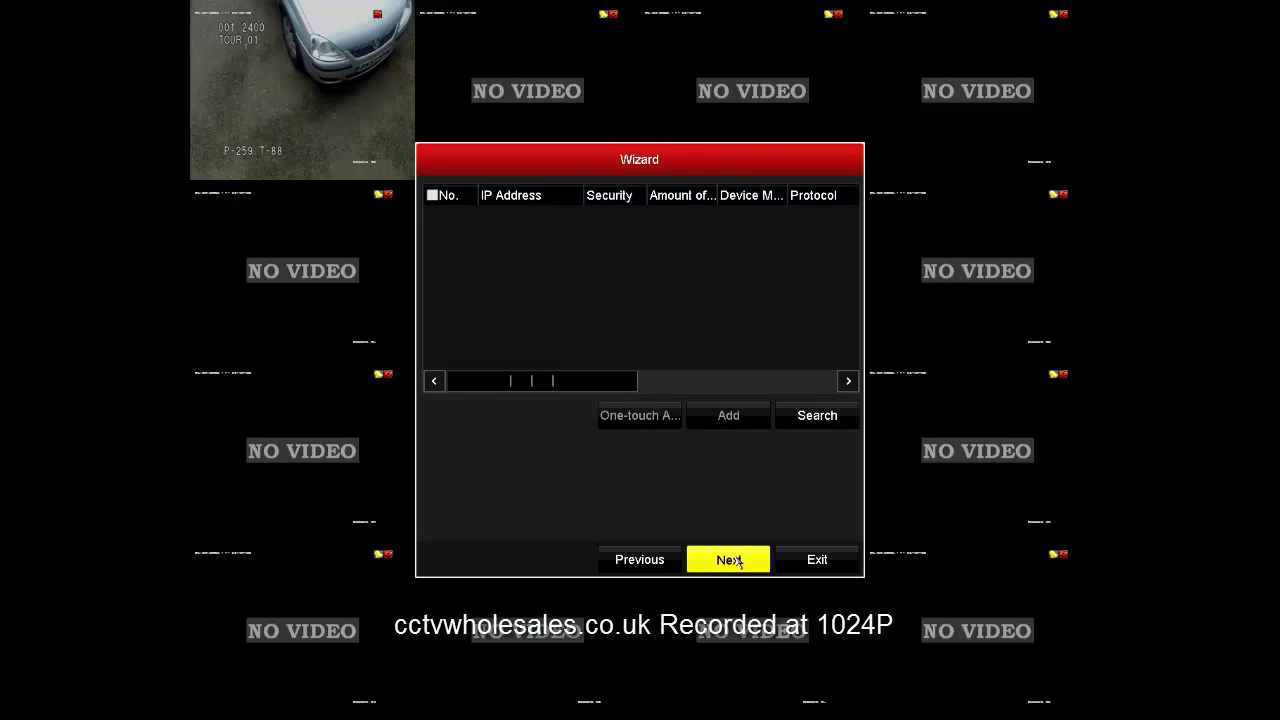
pyautogui.click(738, 561)
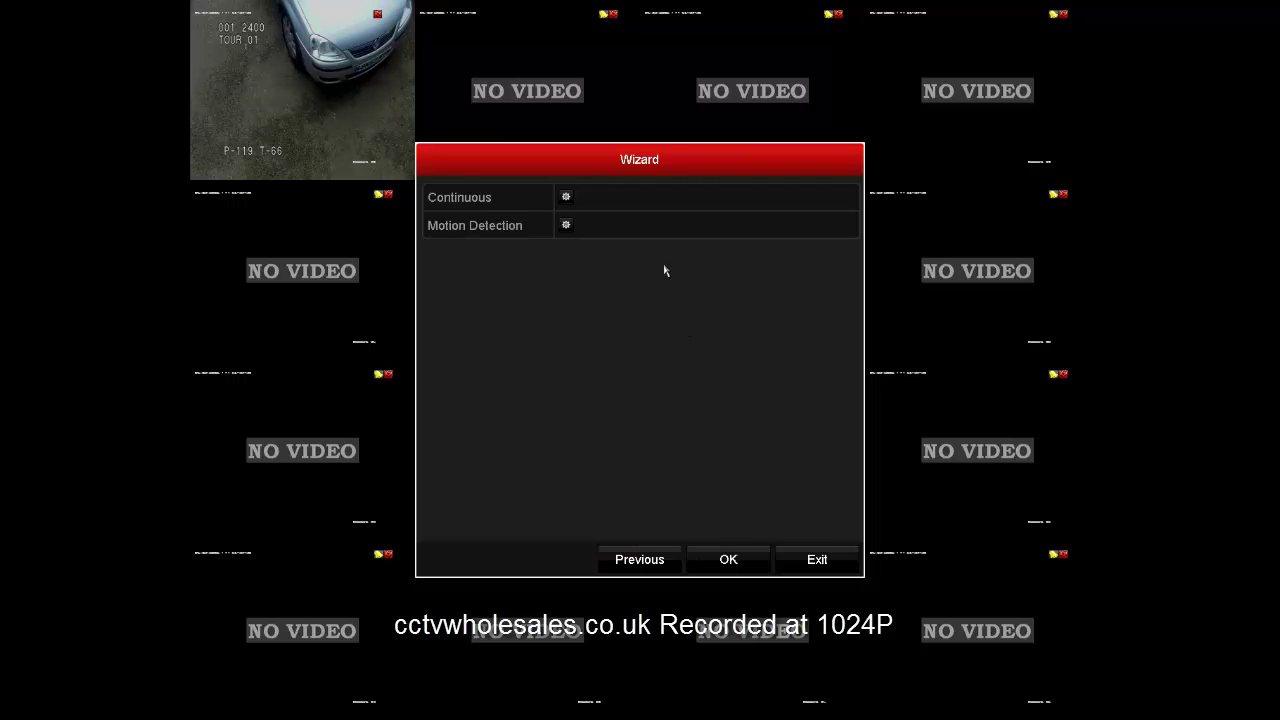
pyautogui.click(567, 199)
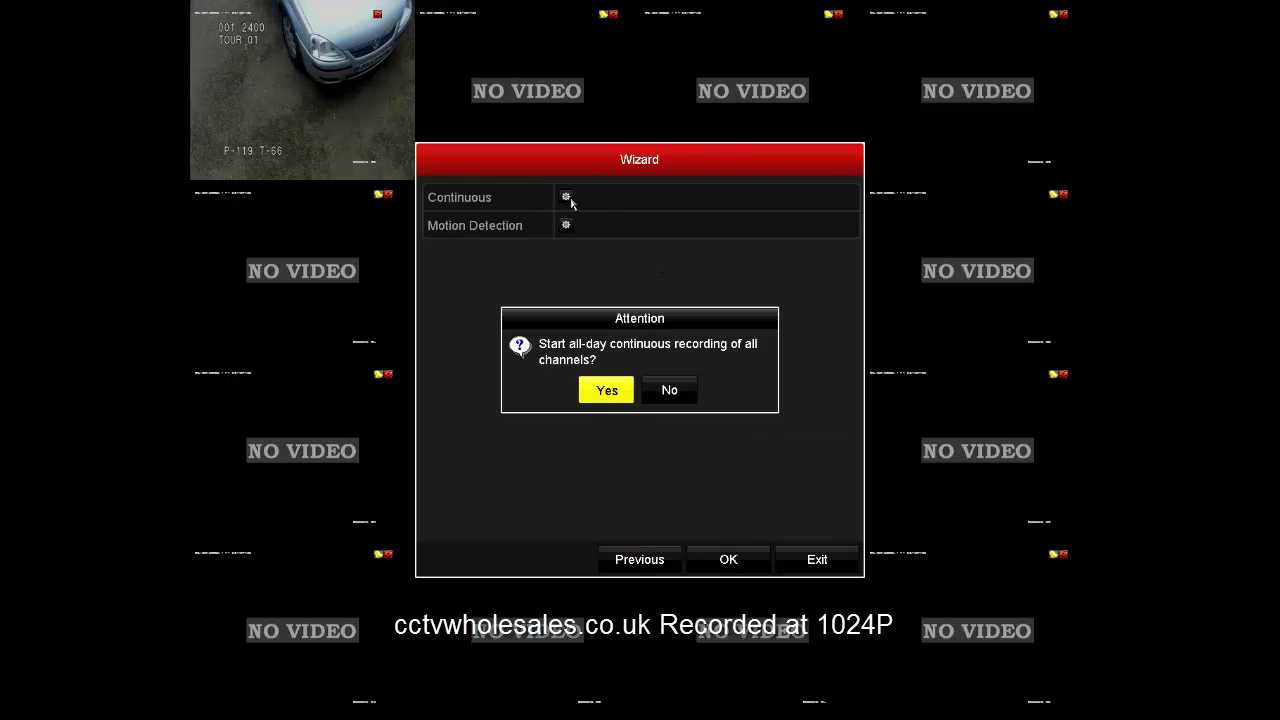
pyautogui.click(592, 399)
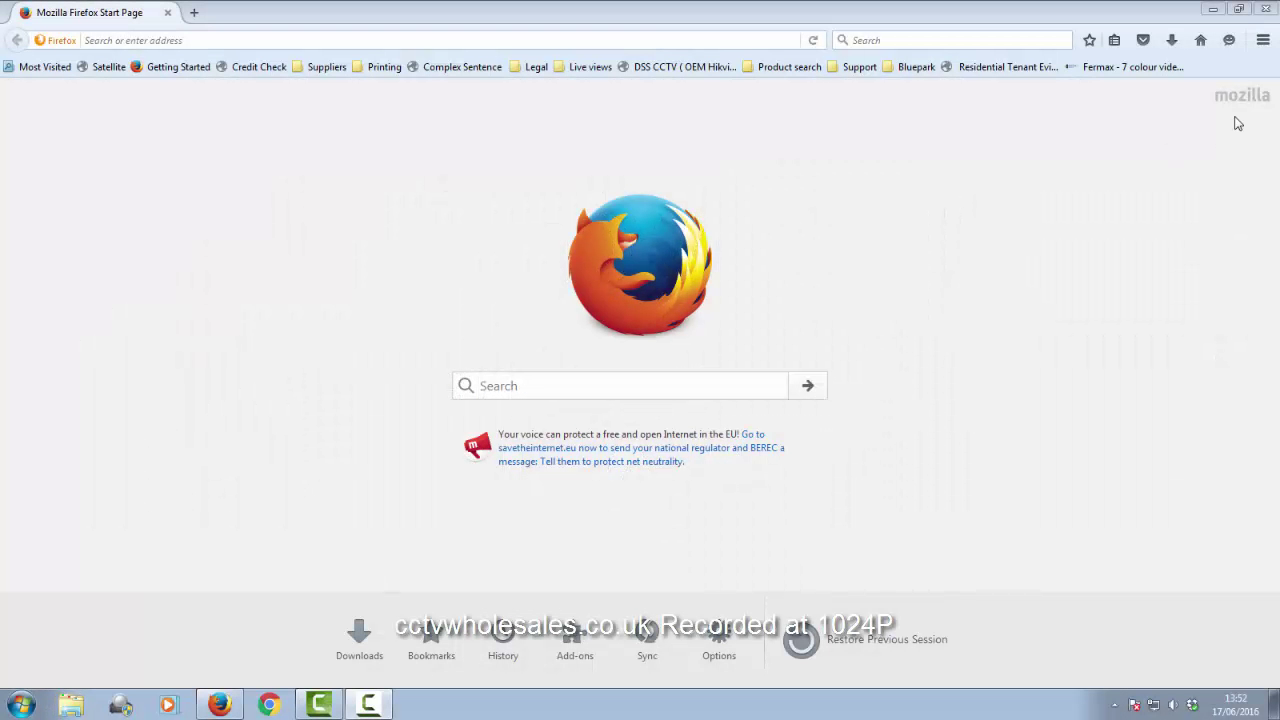
# Load the DVR's web login page at 192.168.1.71 in Firefox
pyautogui.click(100, 40)
pyautogui.write('1')
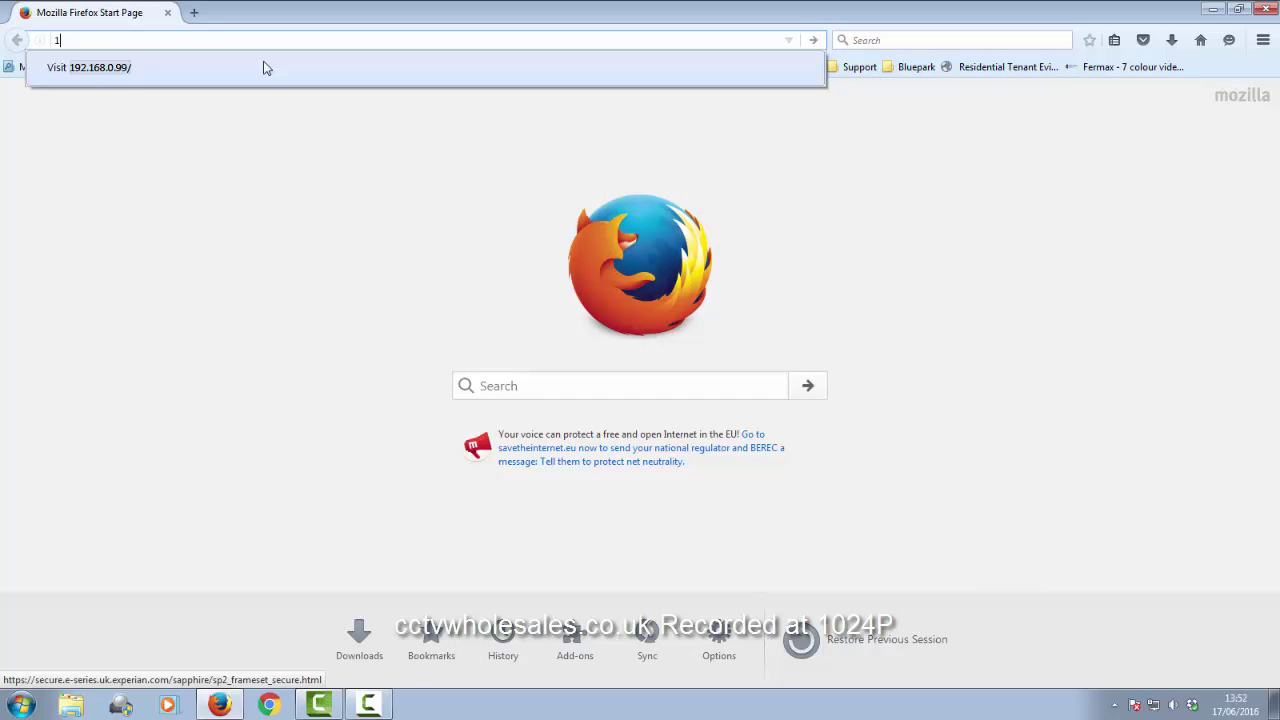
pyautogui.write('92.168')
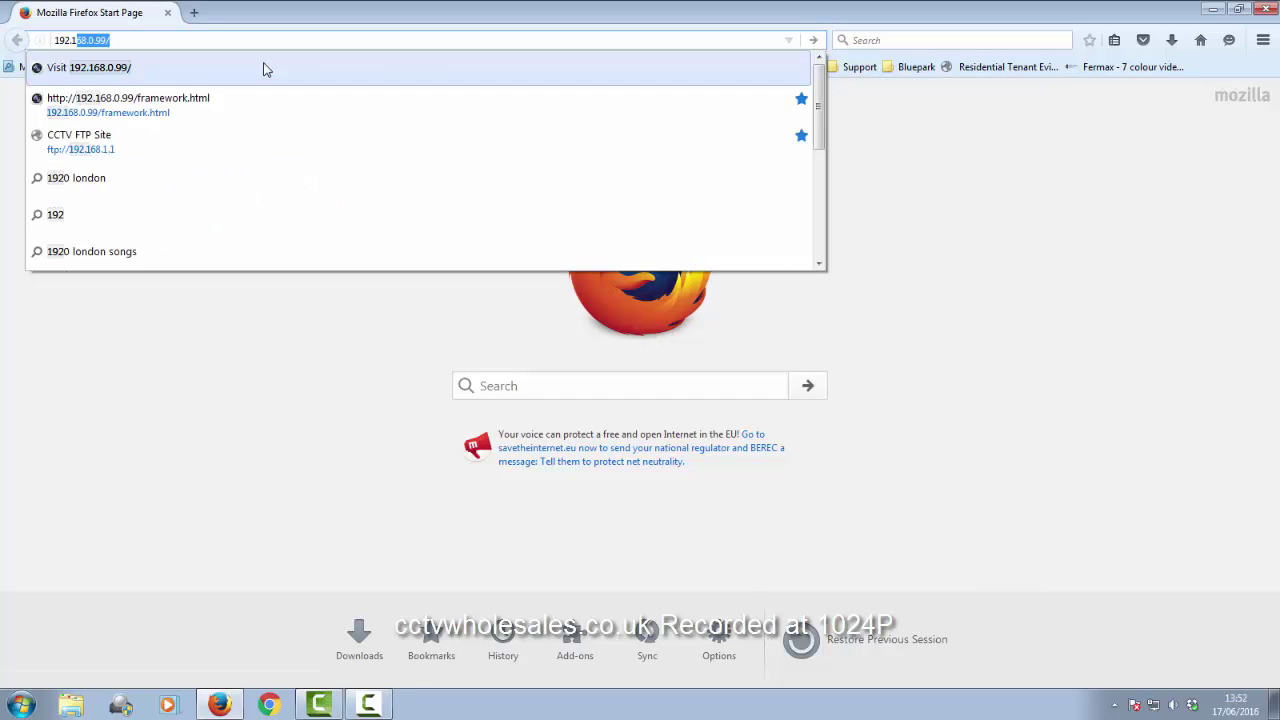
pyautogui.write('.1.')
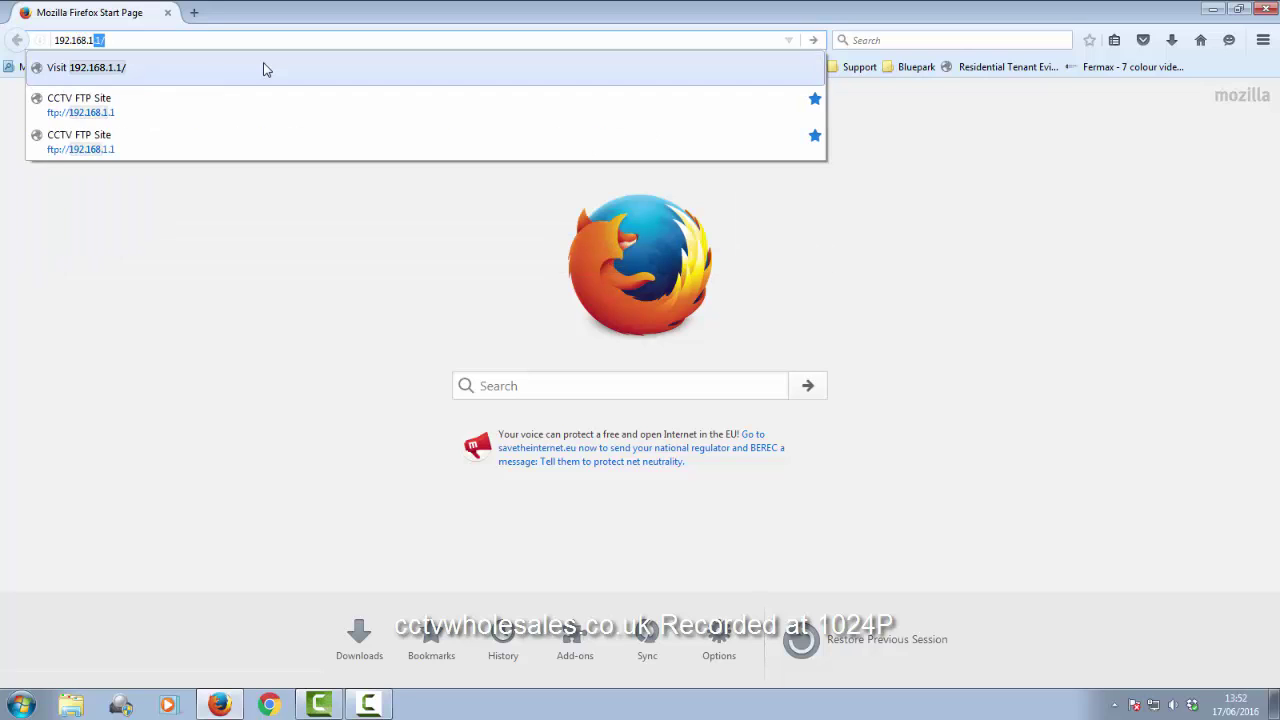
pyautogui.write('71')
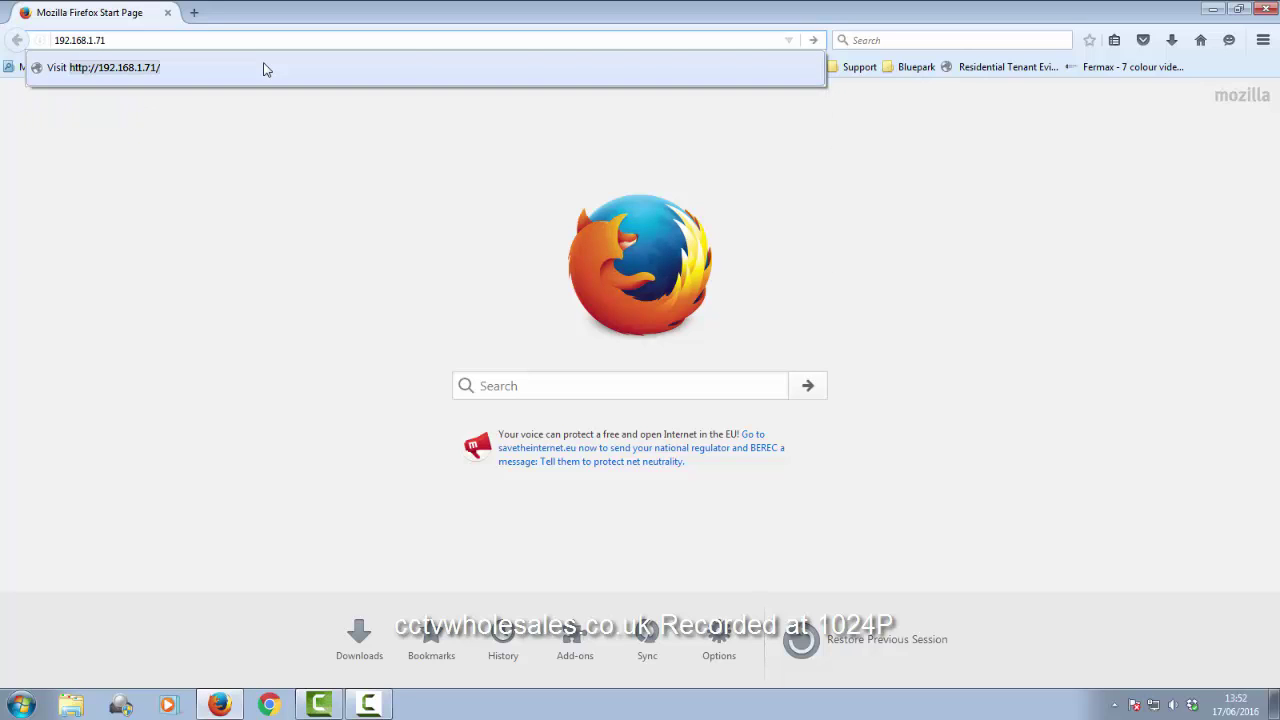
pyautogui.press('Return')
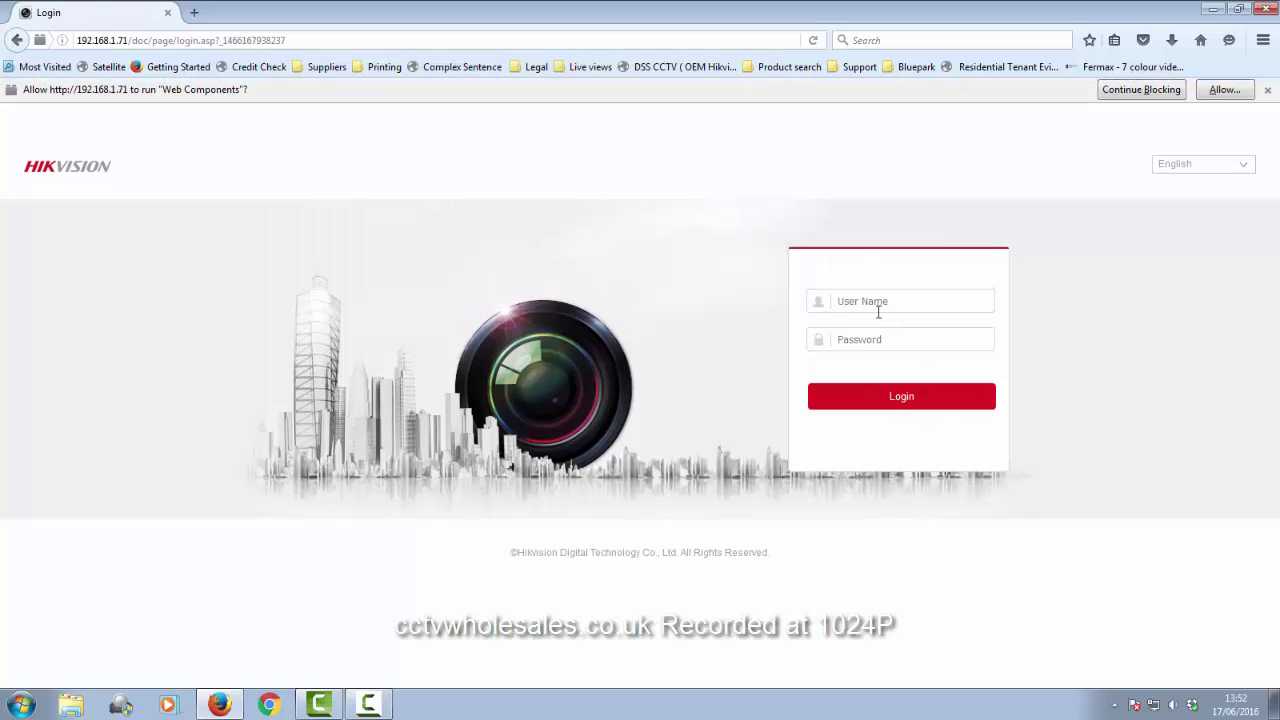
# Log in with the admin user name and password, permanently allowing the Web Components plugin
pyautogui.click(858, 298)
pyautogui.write('admin')
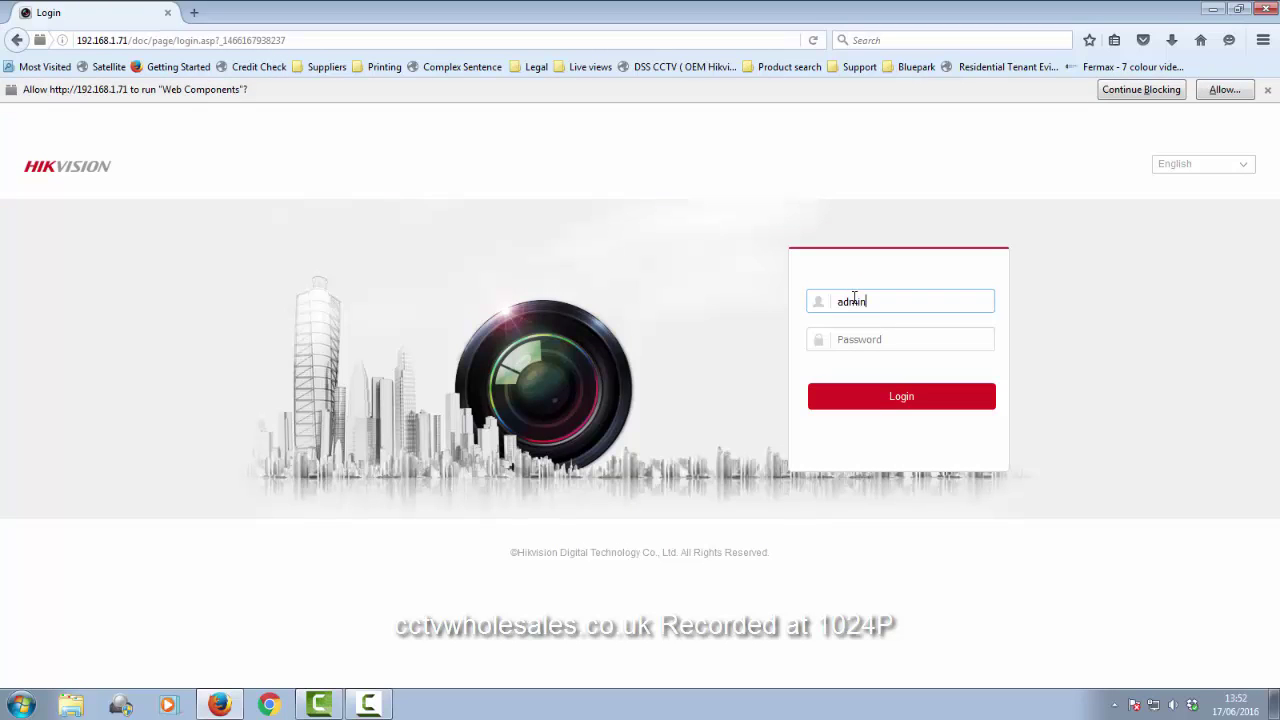
pyautogui.press('Tab')
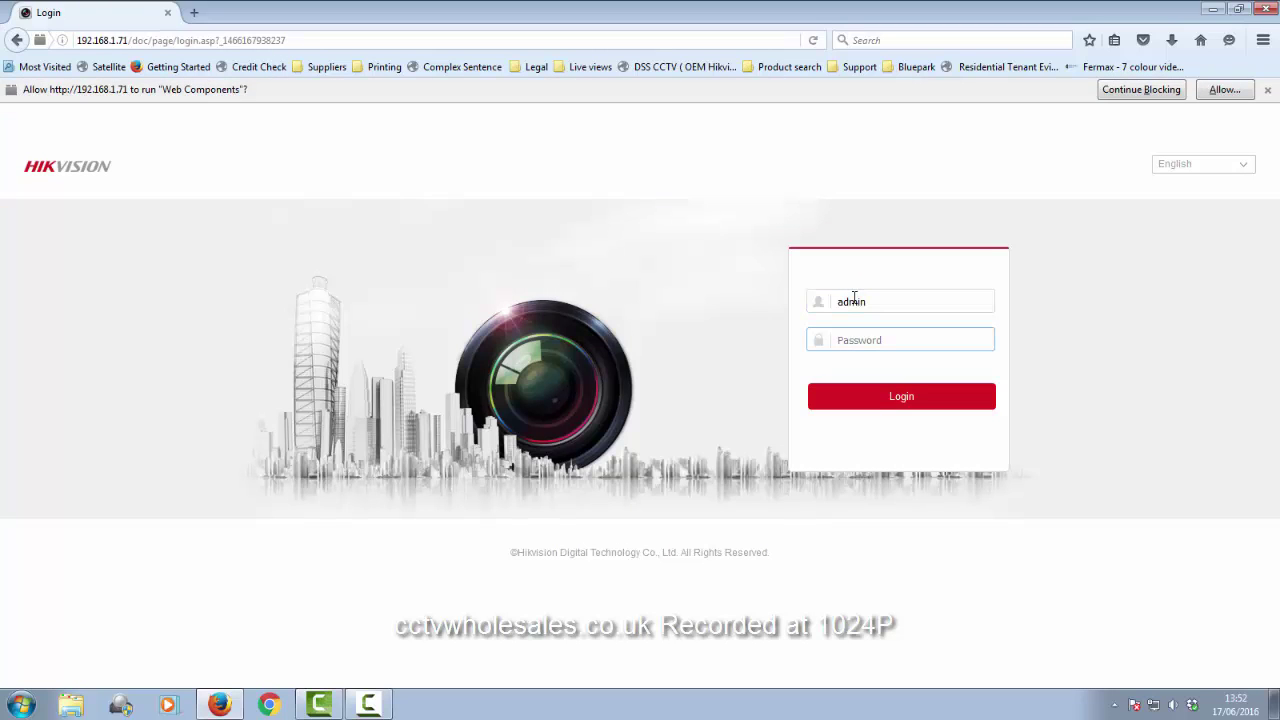
pyautogui.write('1')
pyautogui.click(1220, 92)
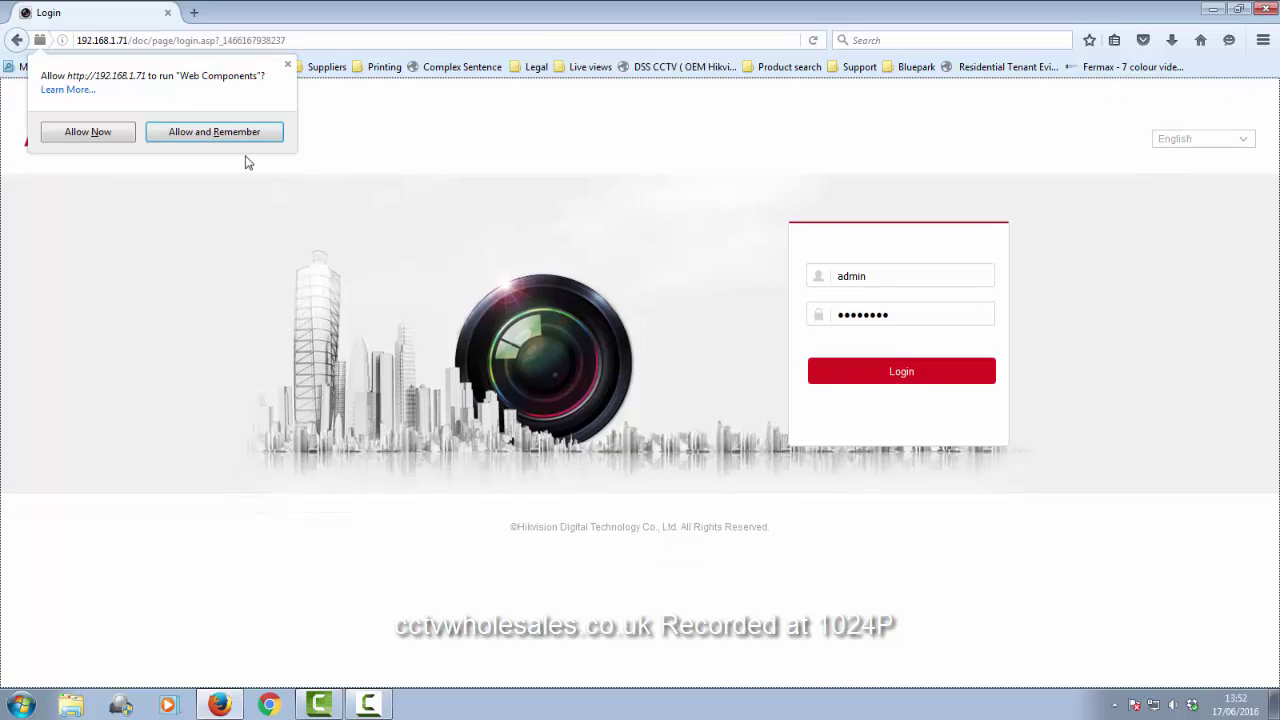
pyautogui.click(237, 135)
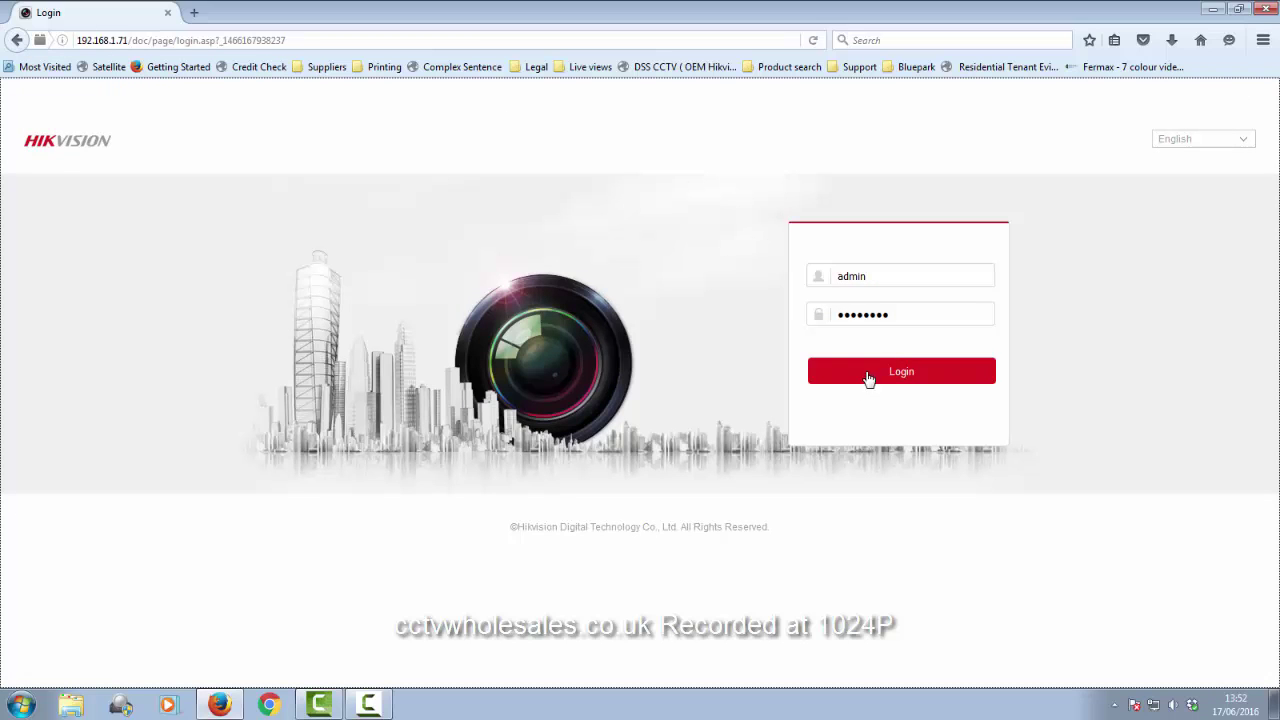
pyautogui.click(890, 374)
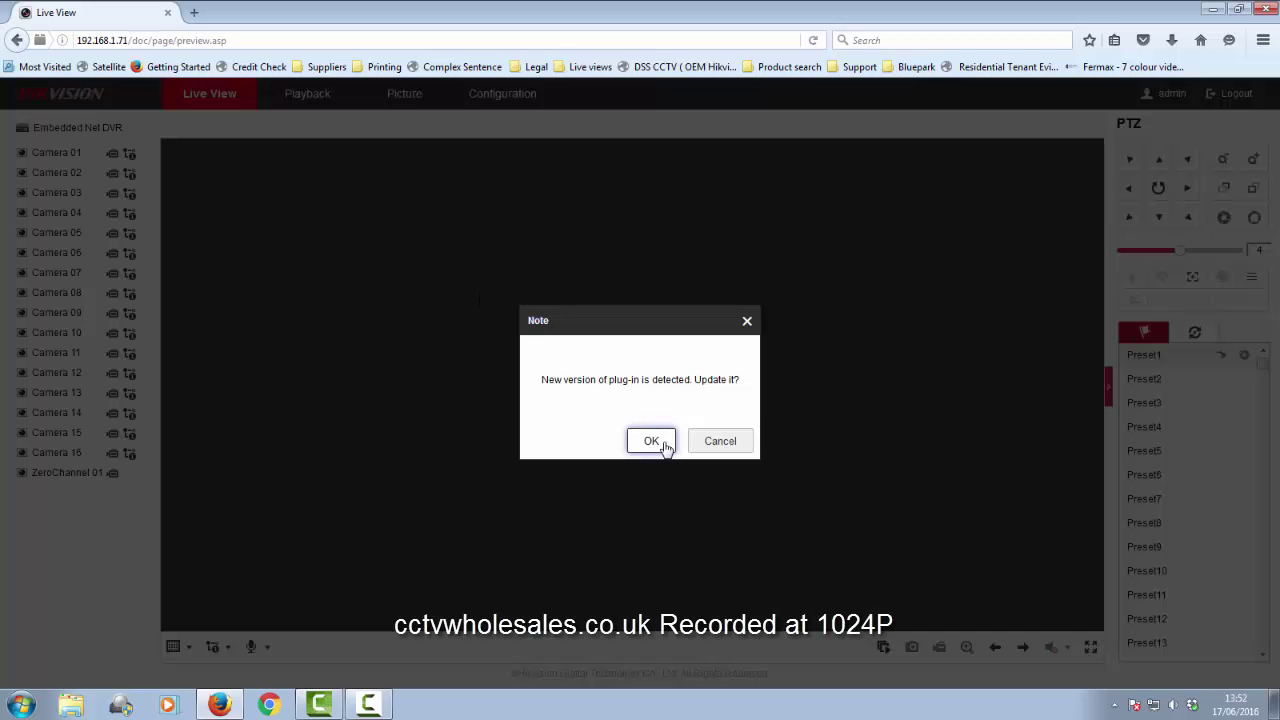
# Download and install the WebComponents.exe plug-in update, then relaunch Firefox
pyautogui.click(651, 441)
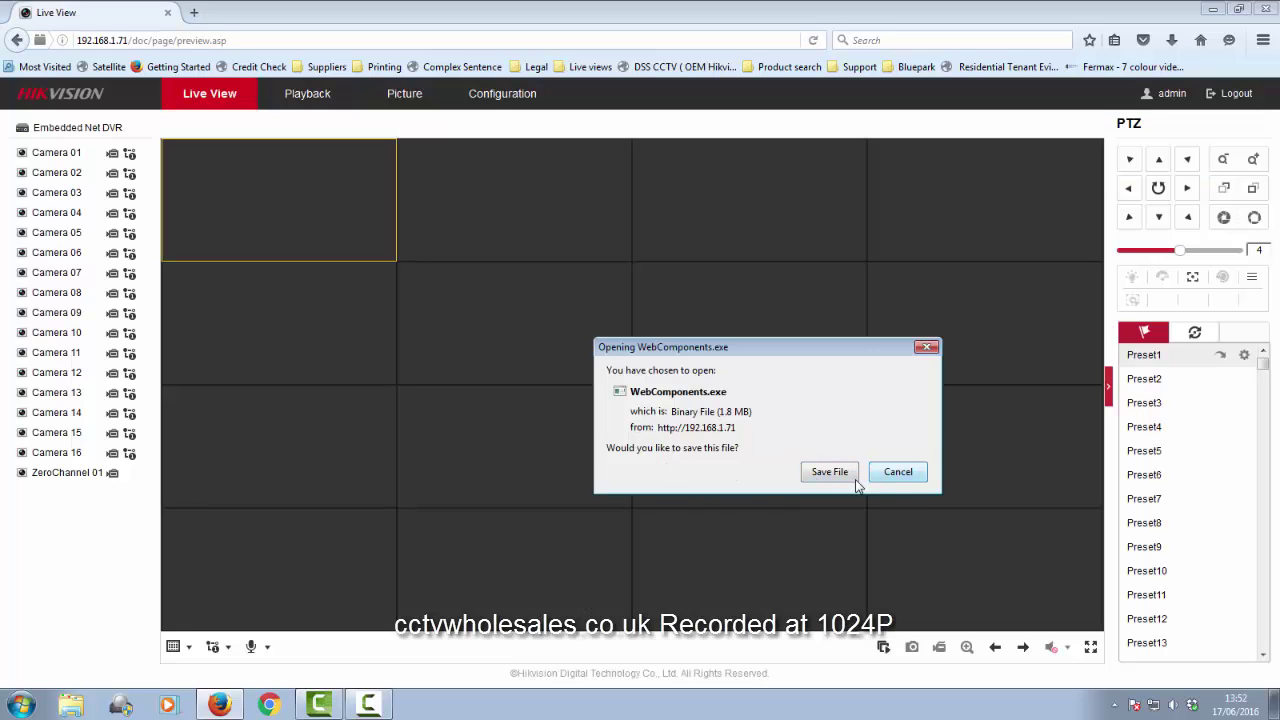
pyautogui.click(836, 474)
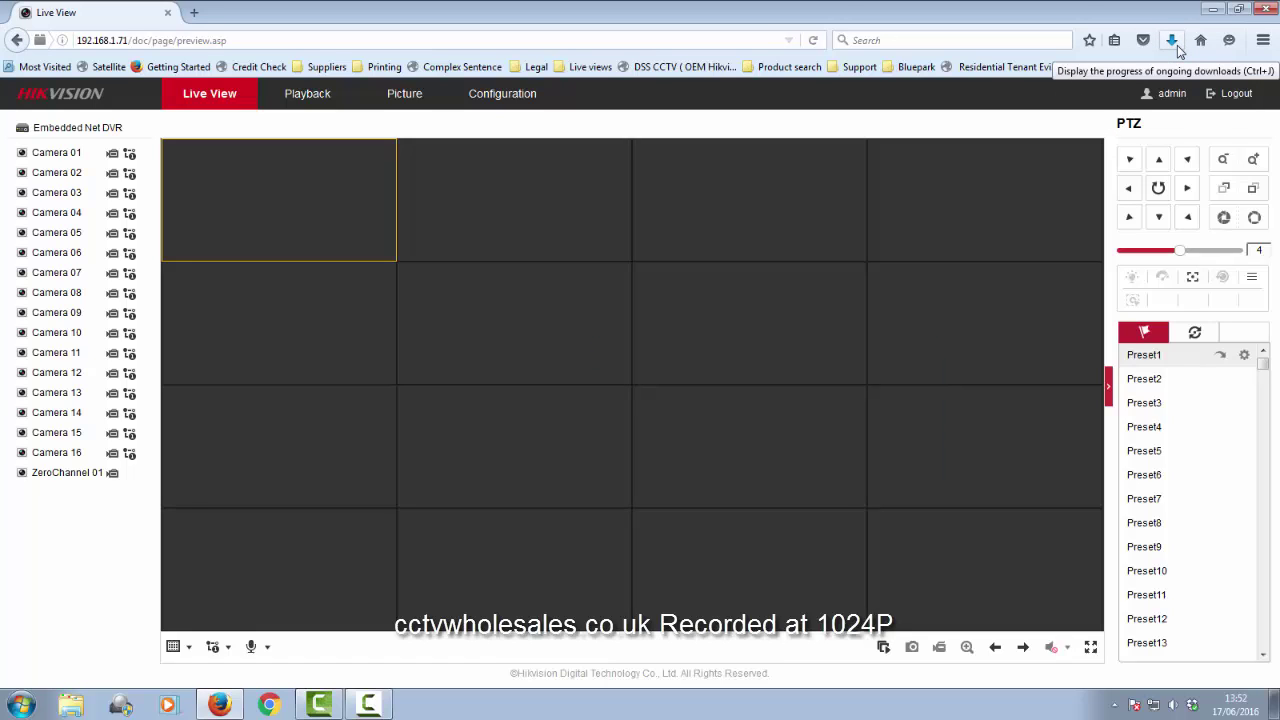
pyautogui.click(1178, 47)
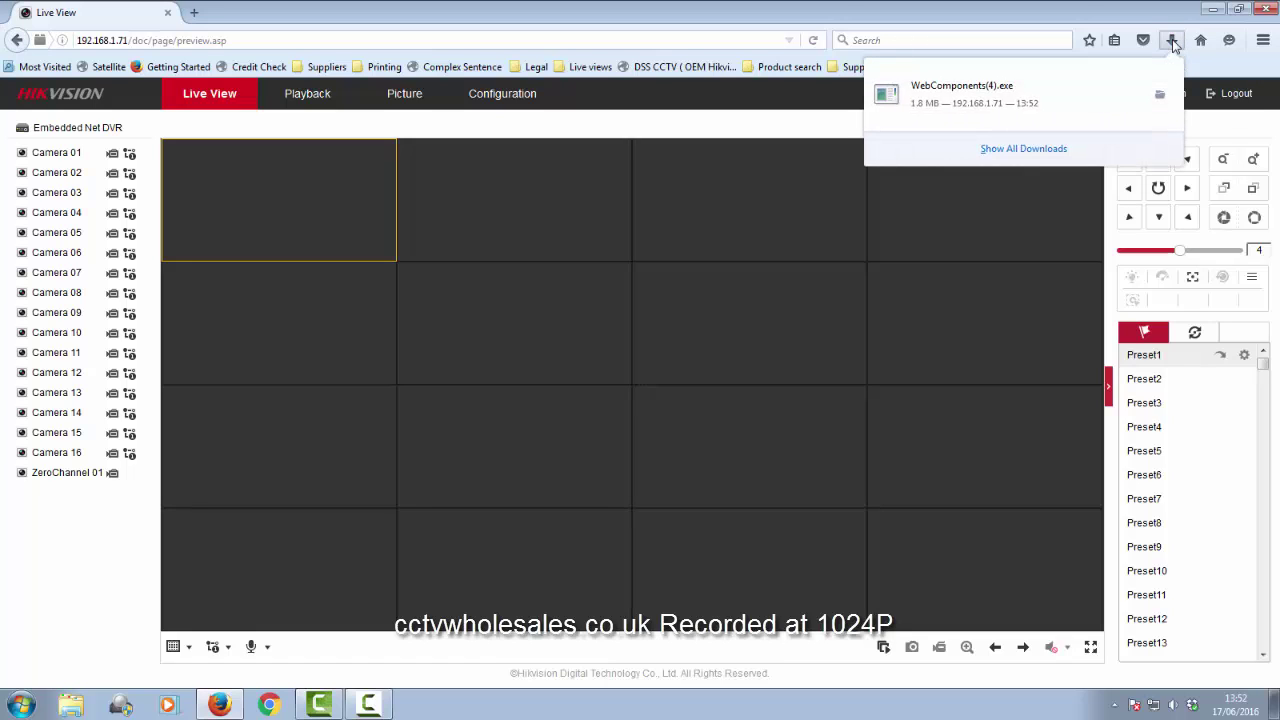
pyautogui.click(938, 110)
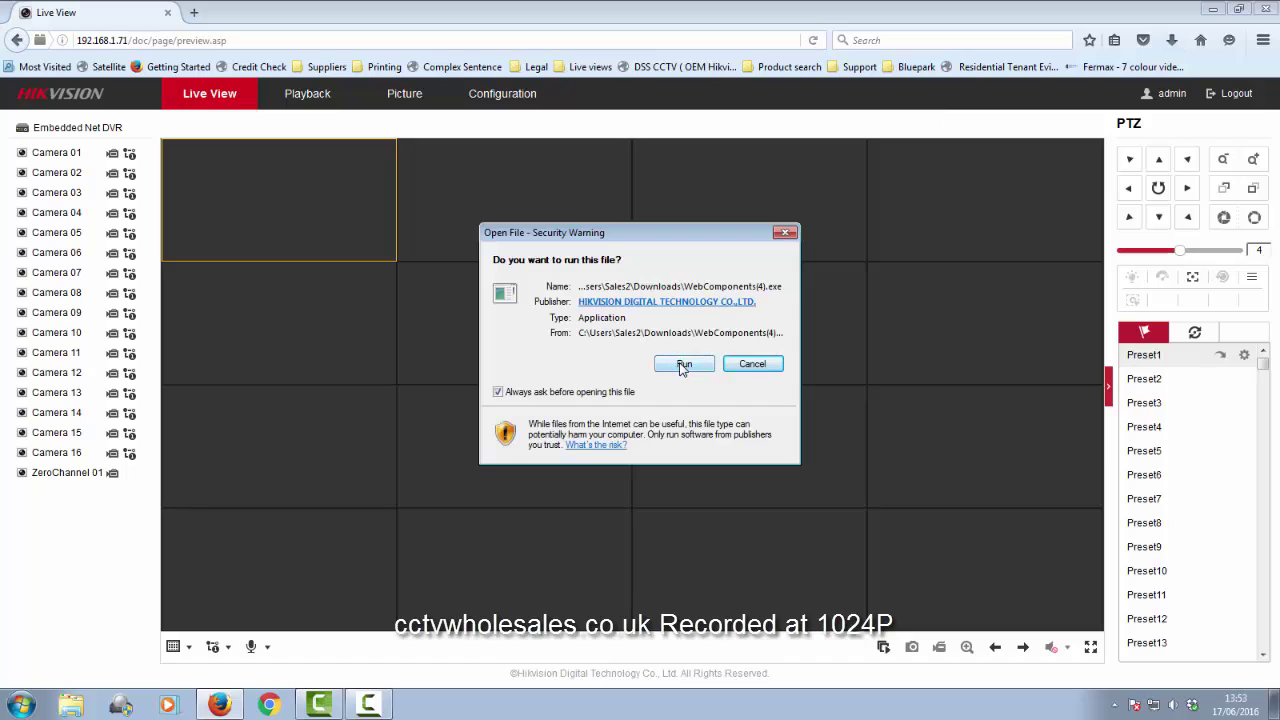
pyautogui.click(681, 366)
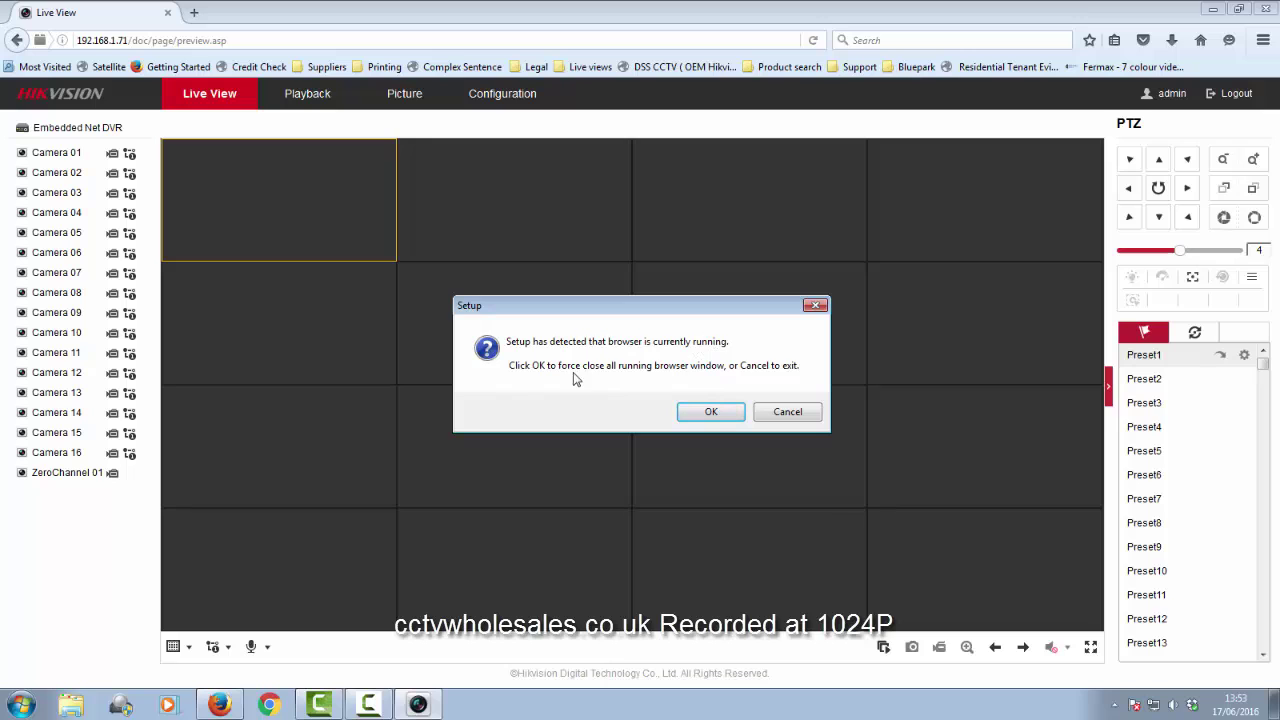
pyautogui.click(704, 414)
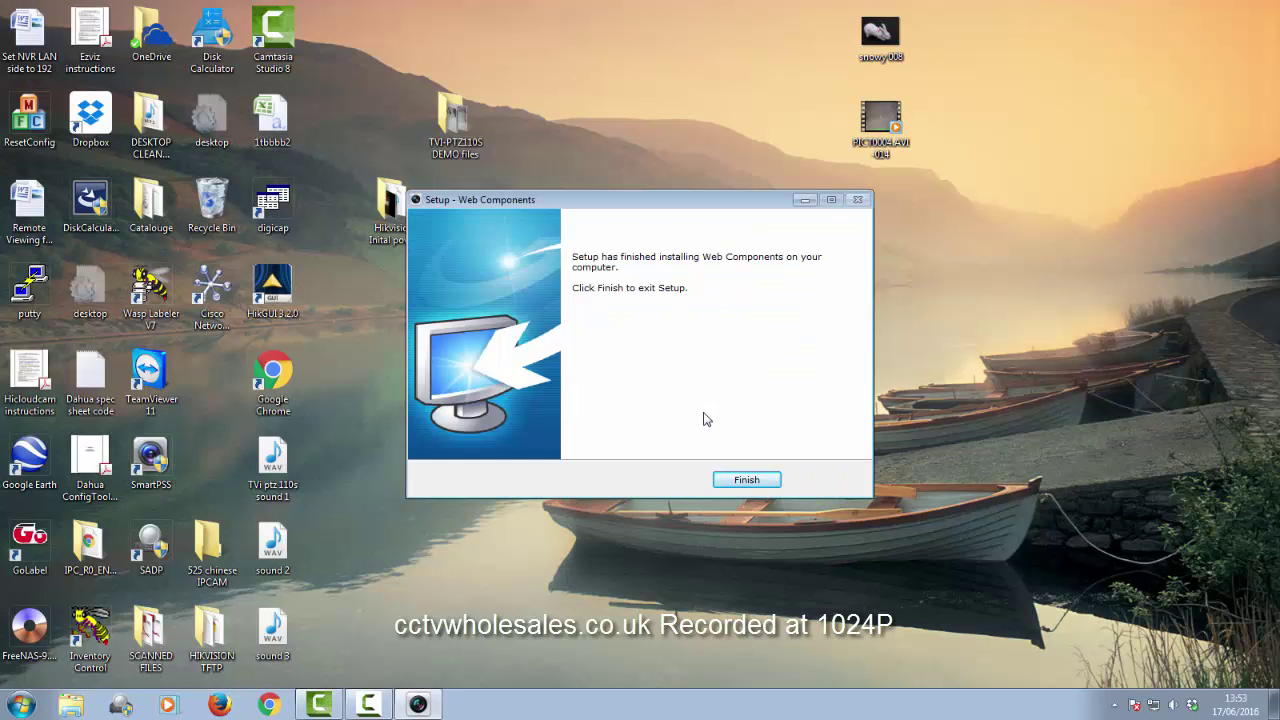
pyautogui.click(745, 480)
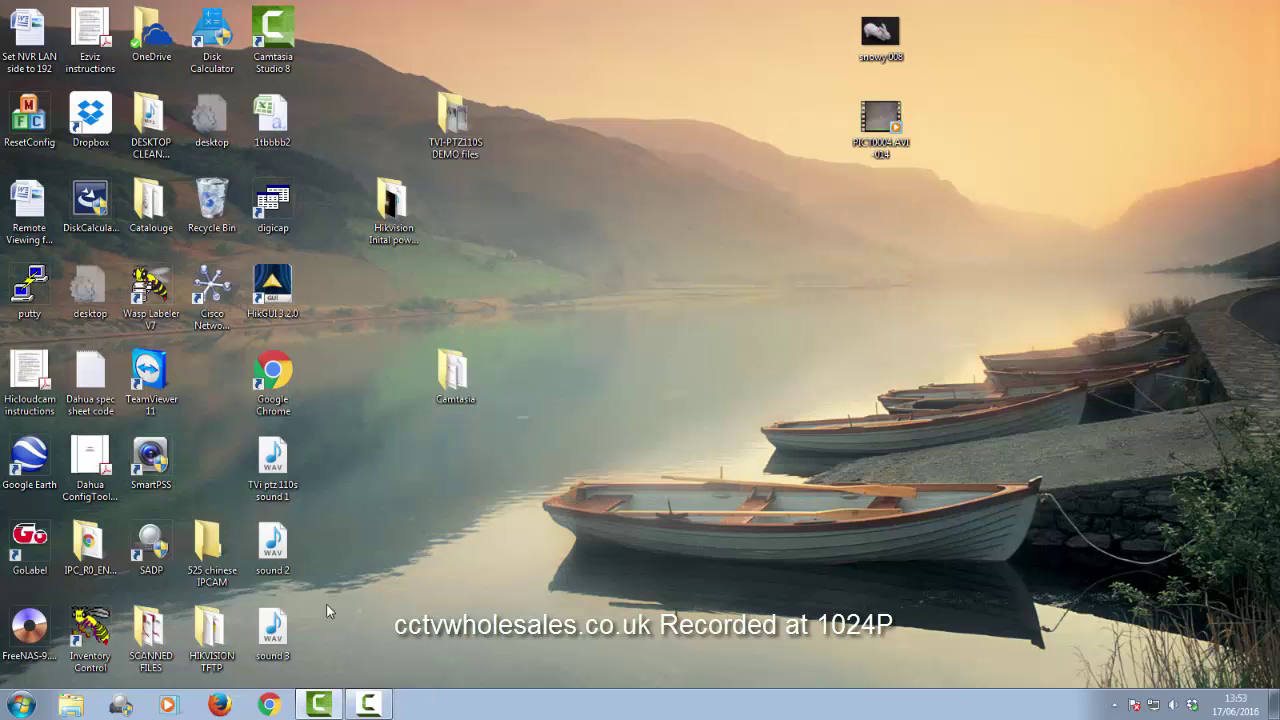
pyautogui.click(225, 705)
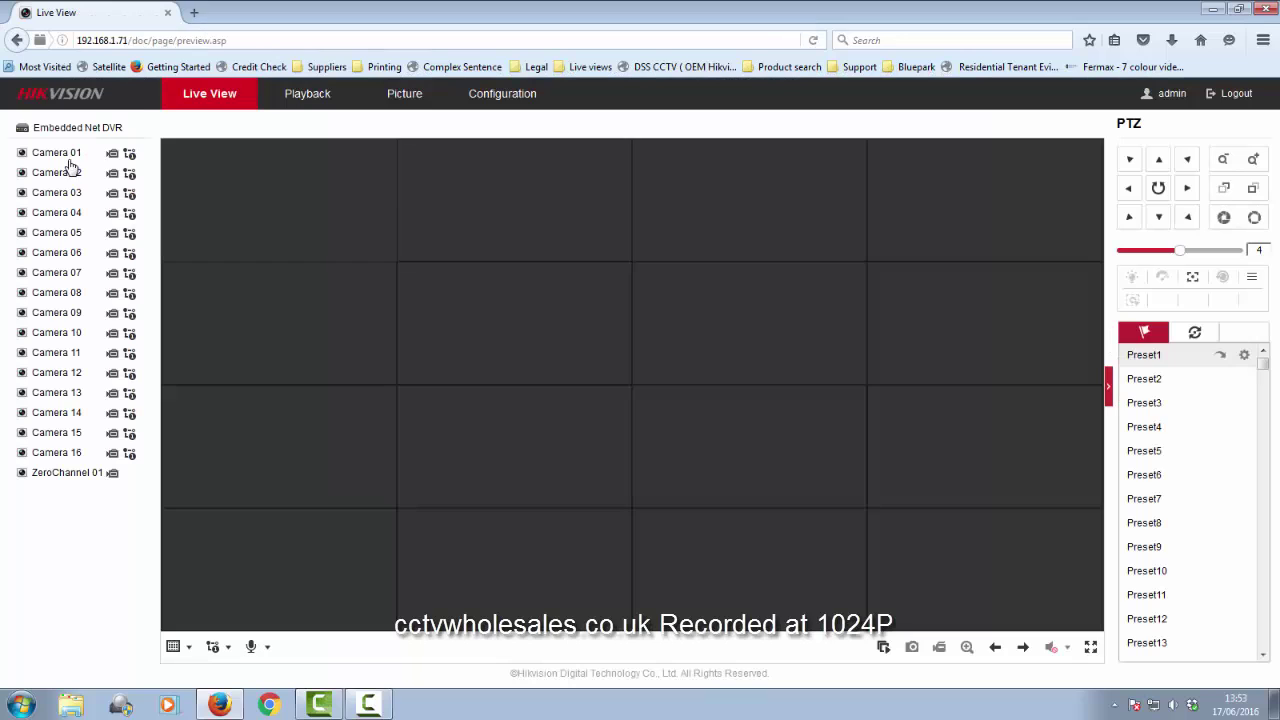
# Start live view on all cameras so Camera 01's PTZ feed streams
pyautogui.click(882, 650)
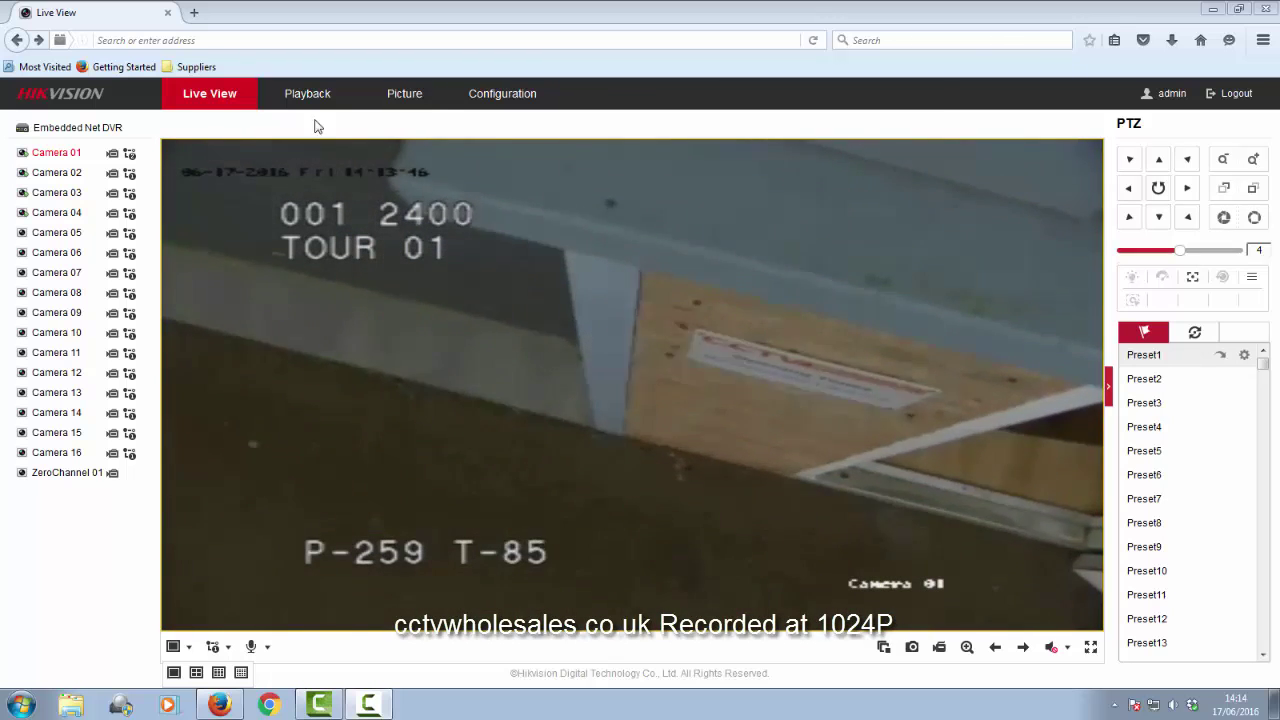
pyautogui.click(154, 42)
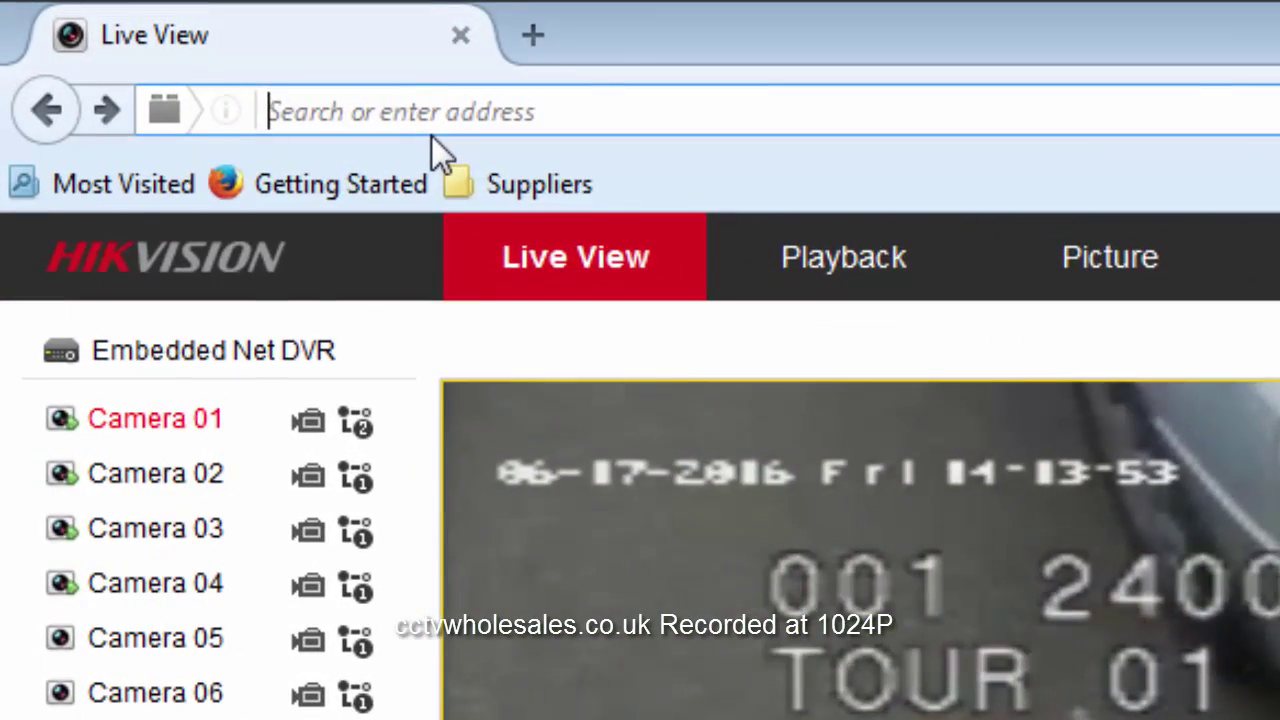
# Load i.ezviz7.com, always allow Web Safe Box, and submit a United Kingdom account registration
pyautogui.write('https://i.ezviz7.com/')
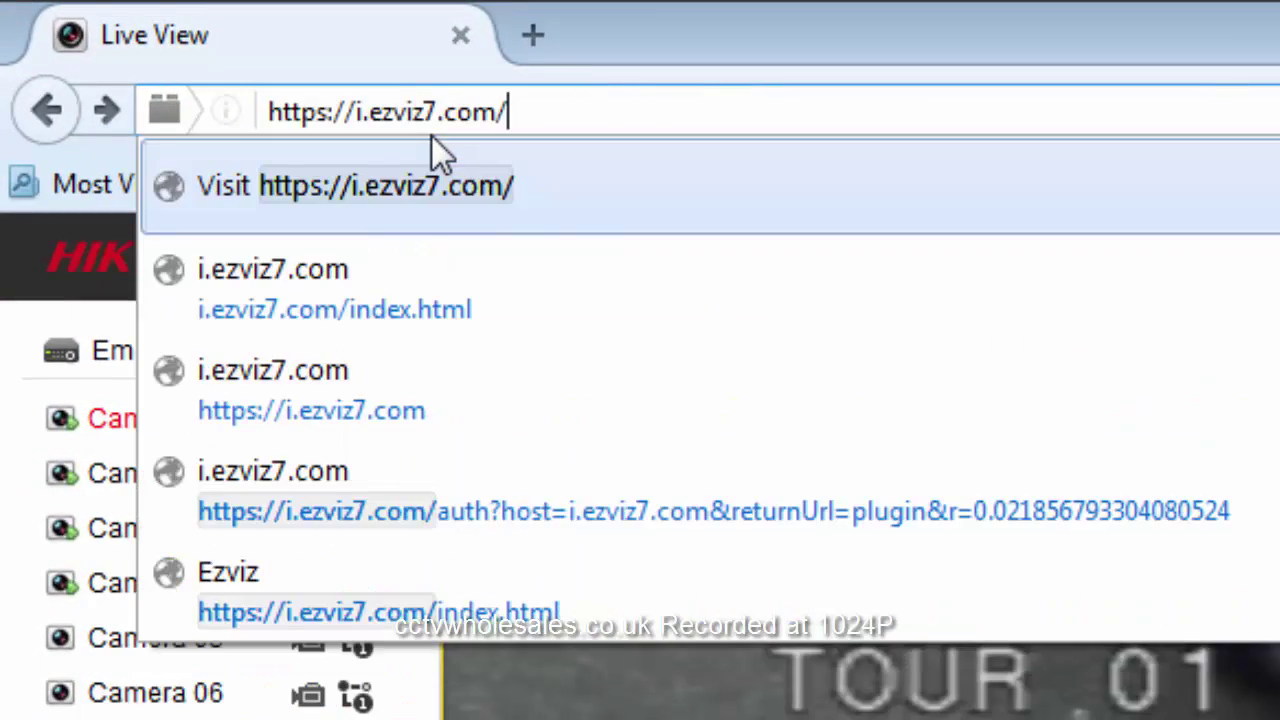
pyautogui.press('Return')
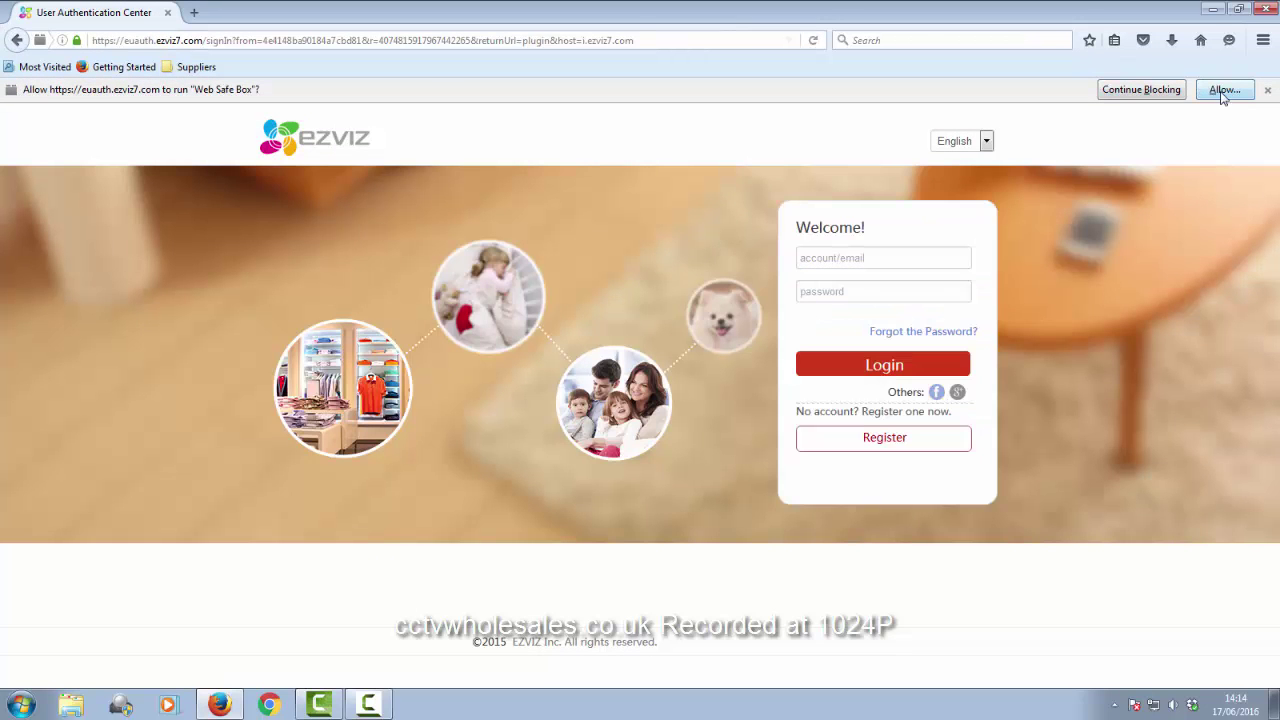
pyautogui.click(1225, 90)
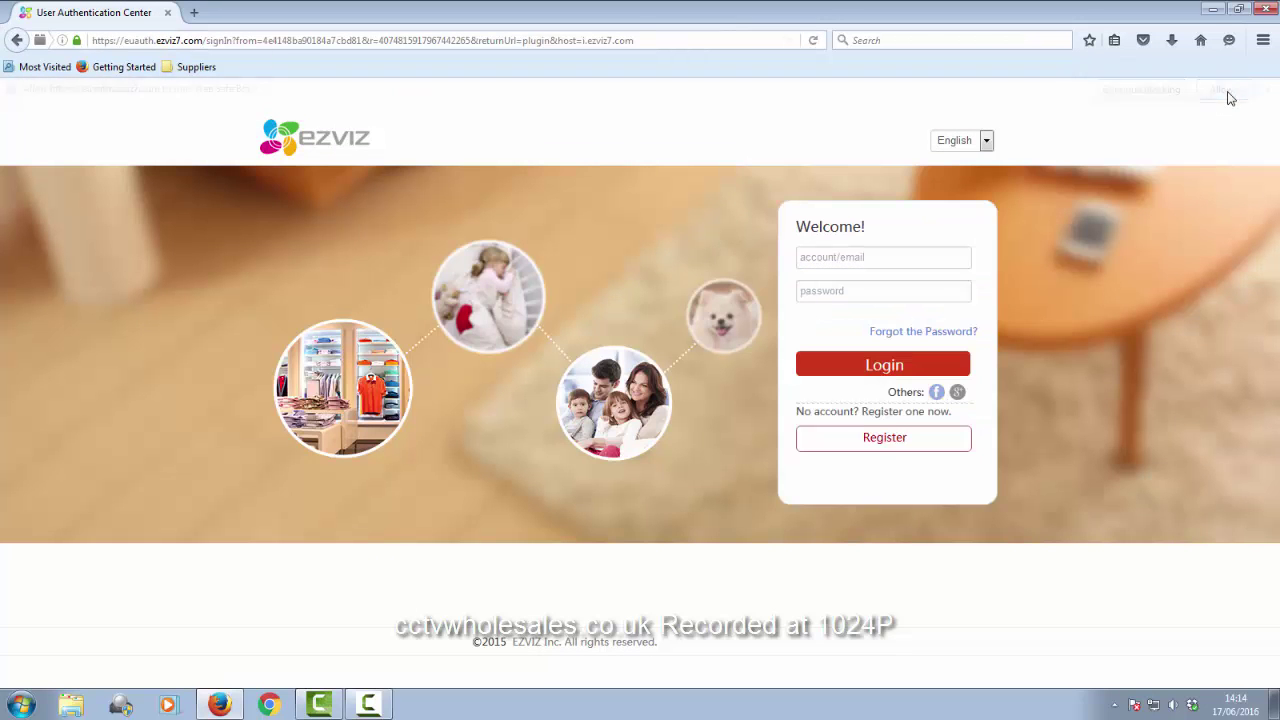
pyautogui.click(214, 132)
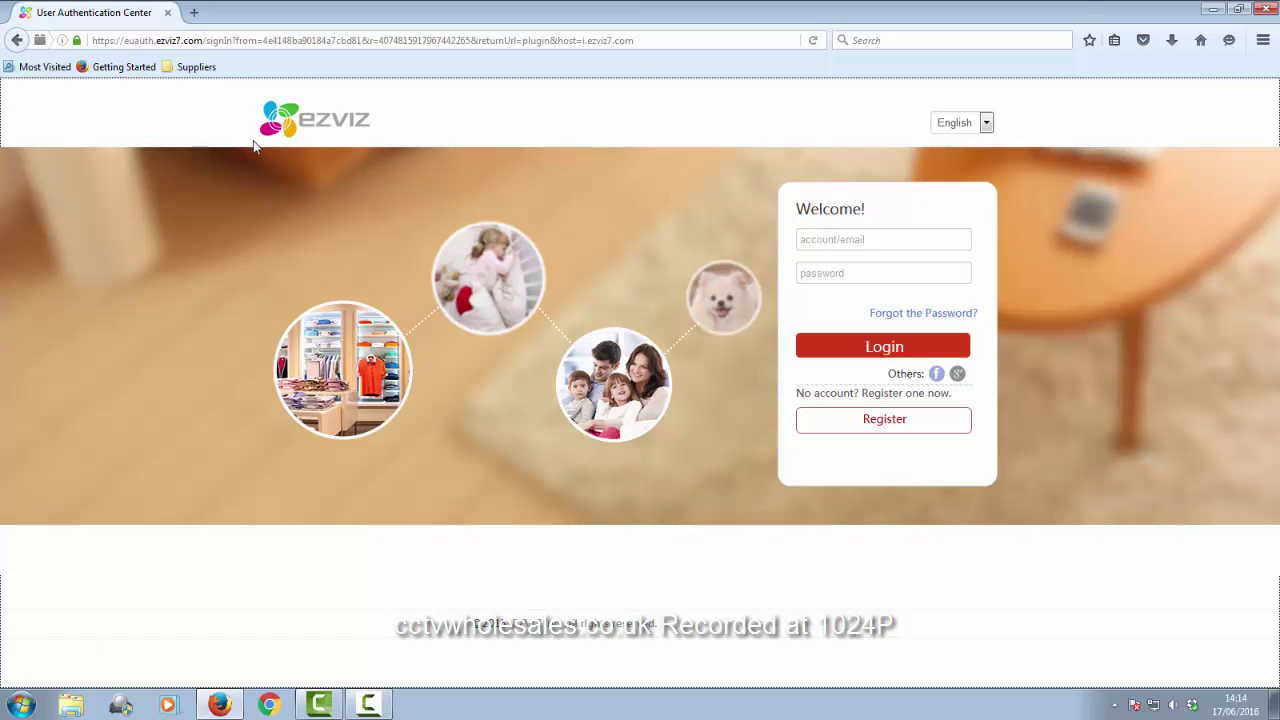
pyautogui.click(886, 425)
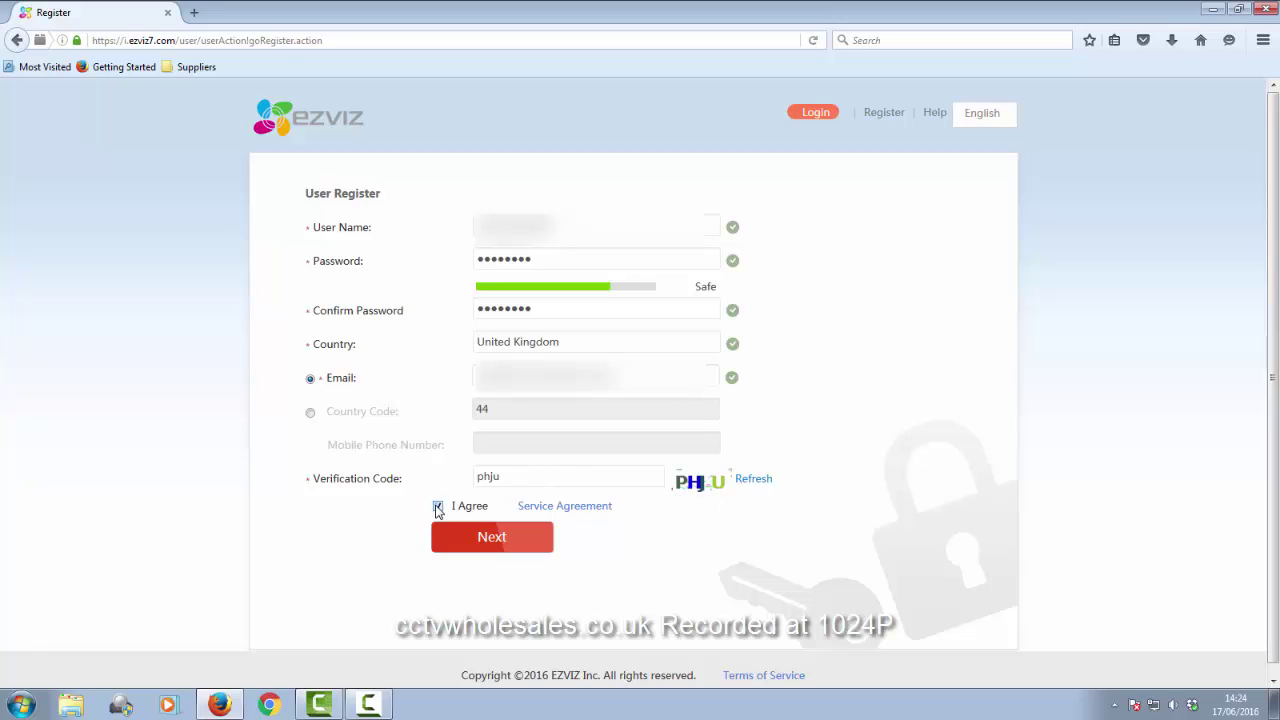
pyautogui.click(499, 540)
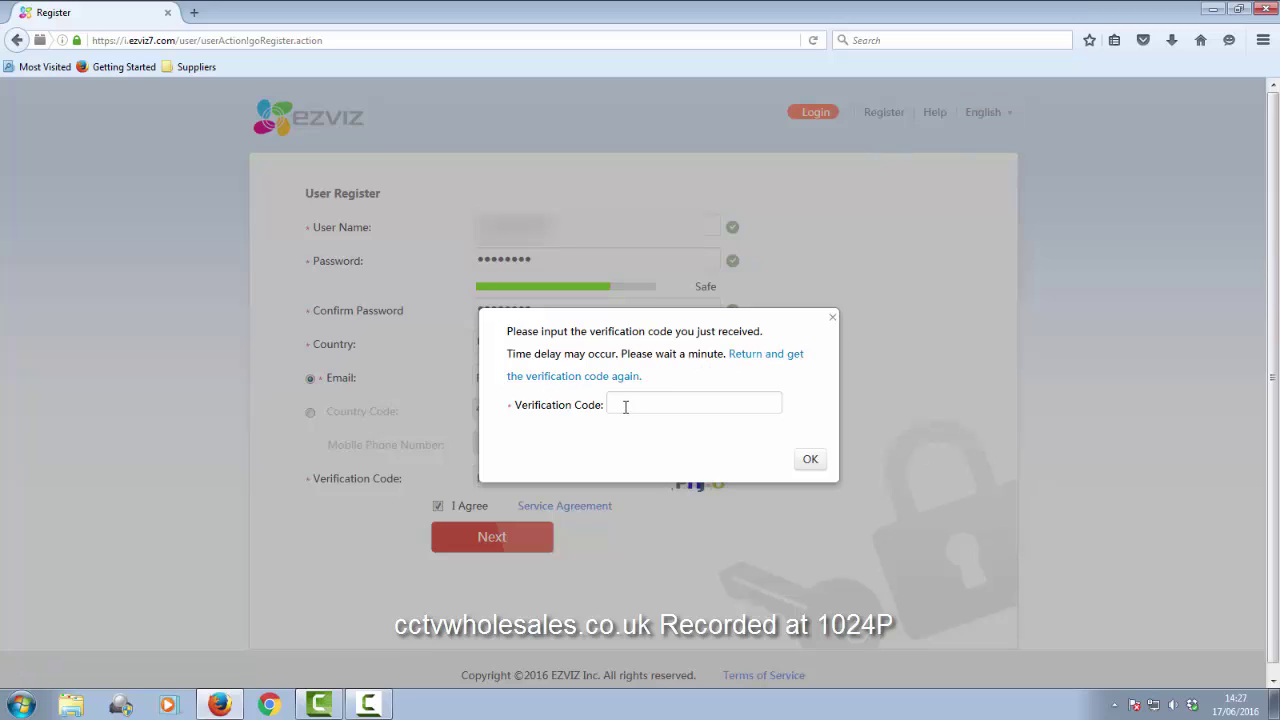
# Confirm the emailed verification code and permanently allow the site's Web Update plugin
pyautogui.click(626, 406)
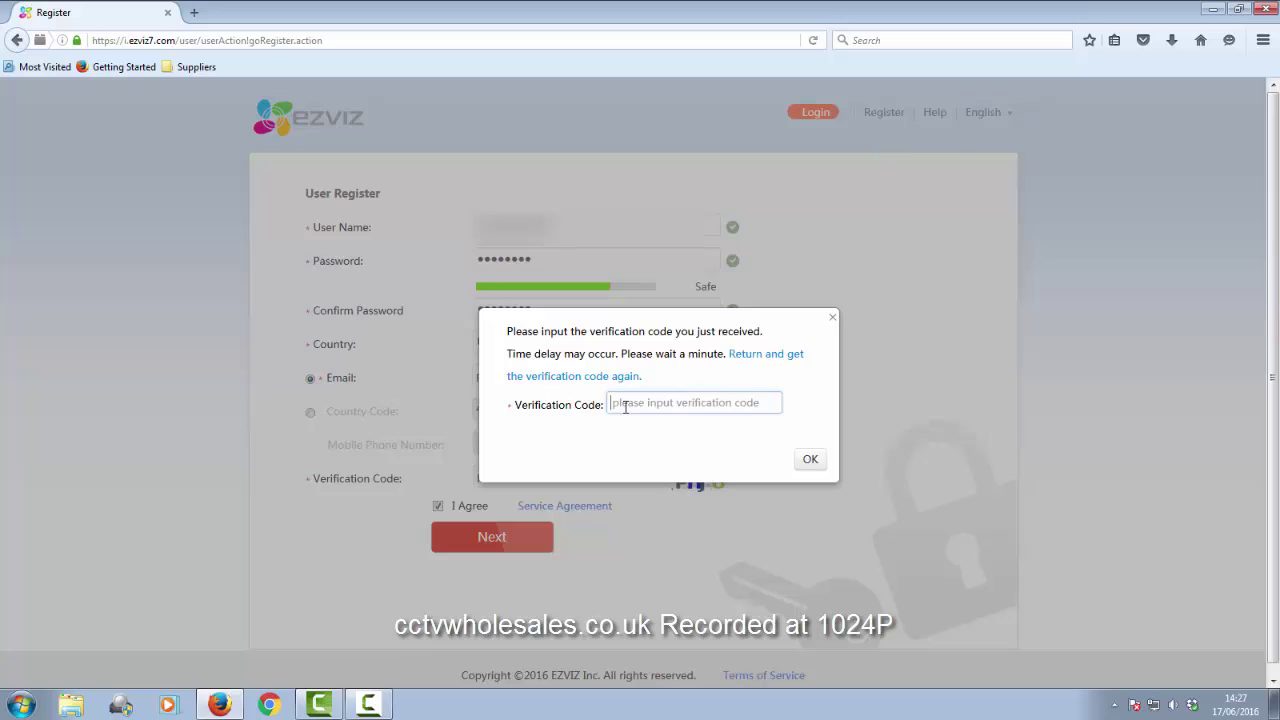
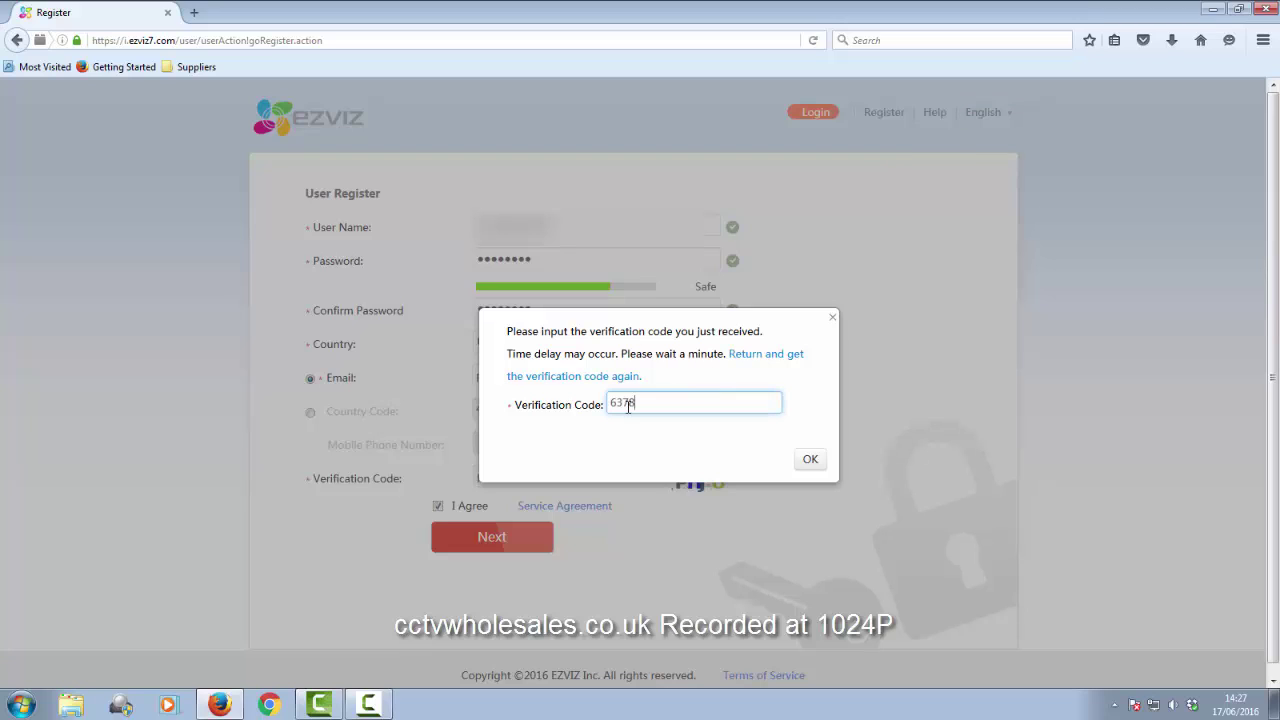
pyautogui.click(810, 461)
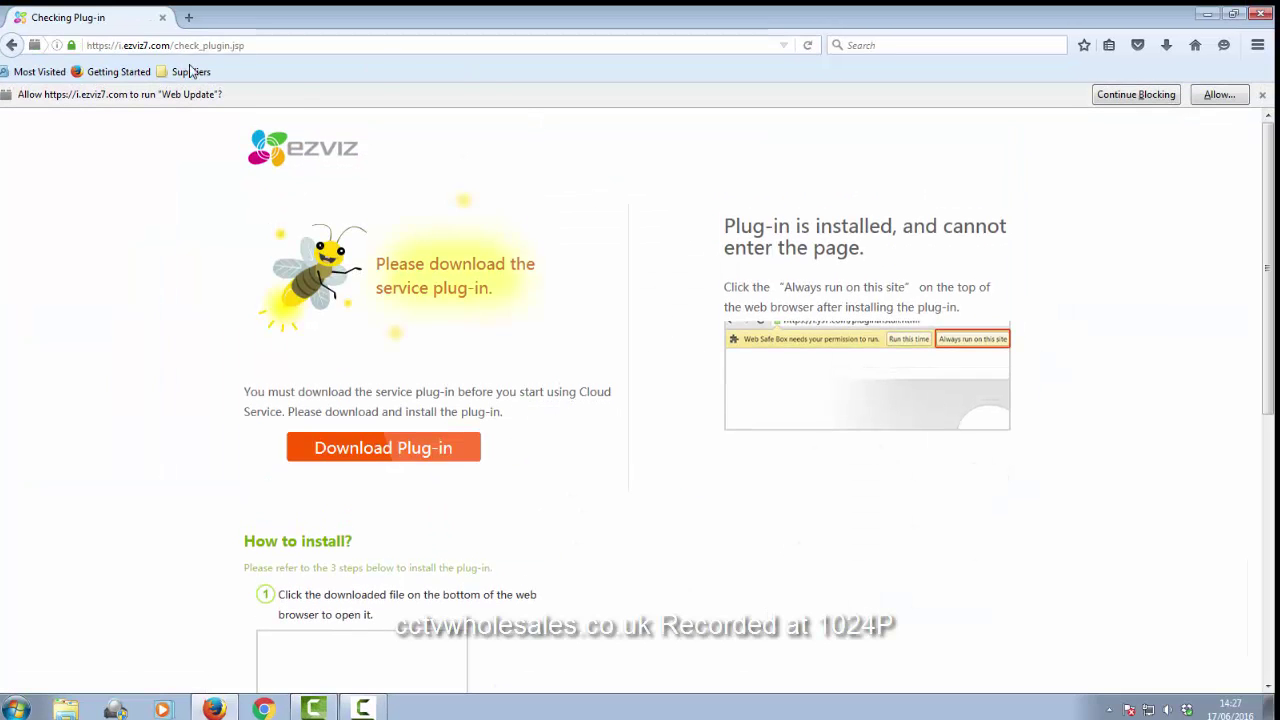
pyautogui.click(1217, 95)
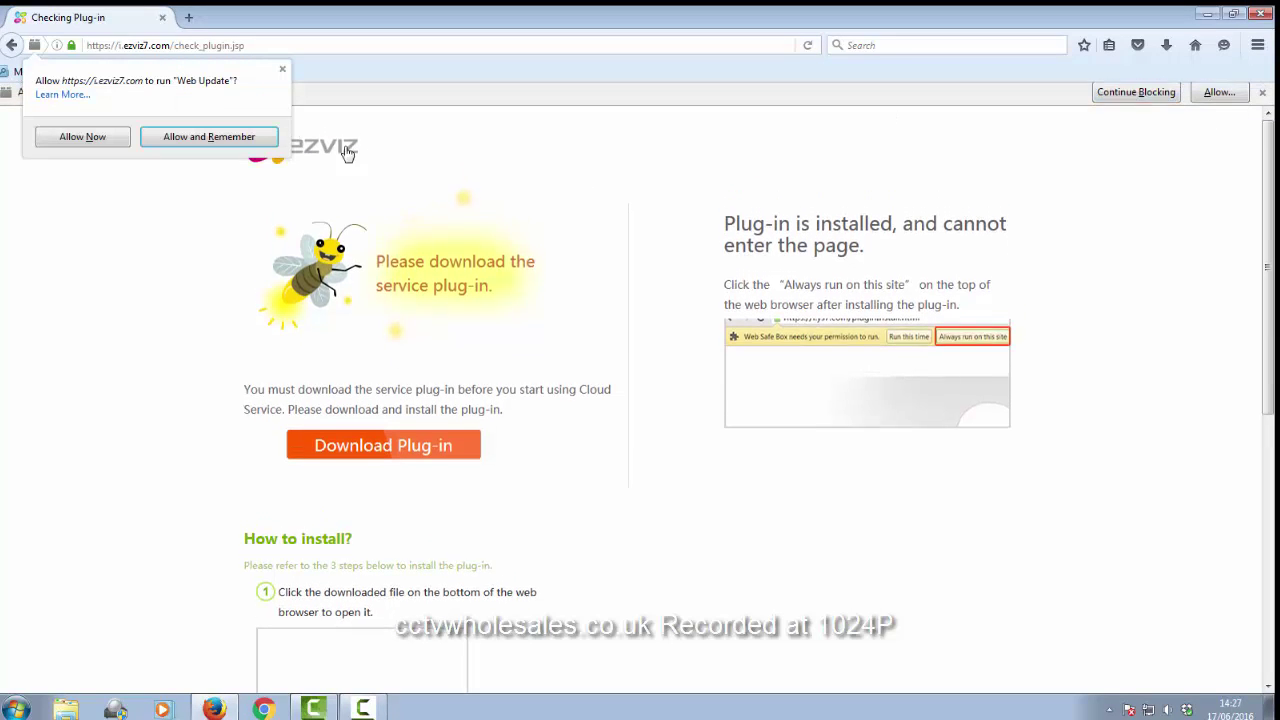
pyautogui.click(240, 138)
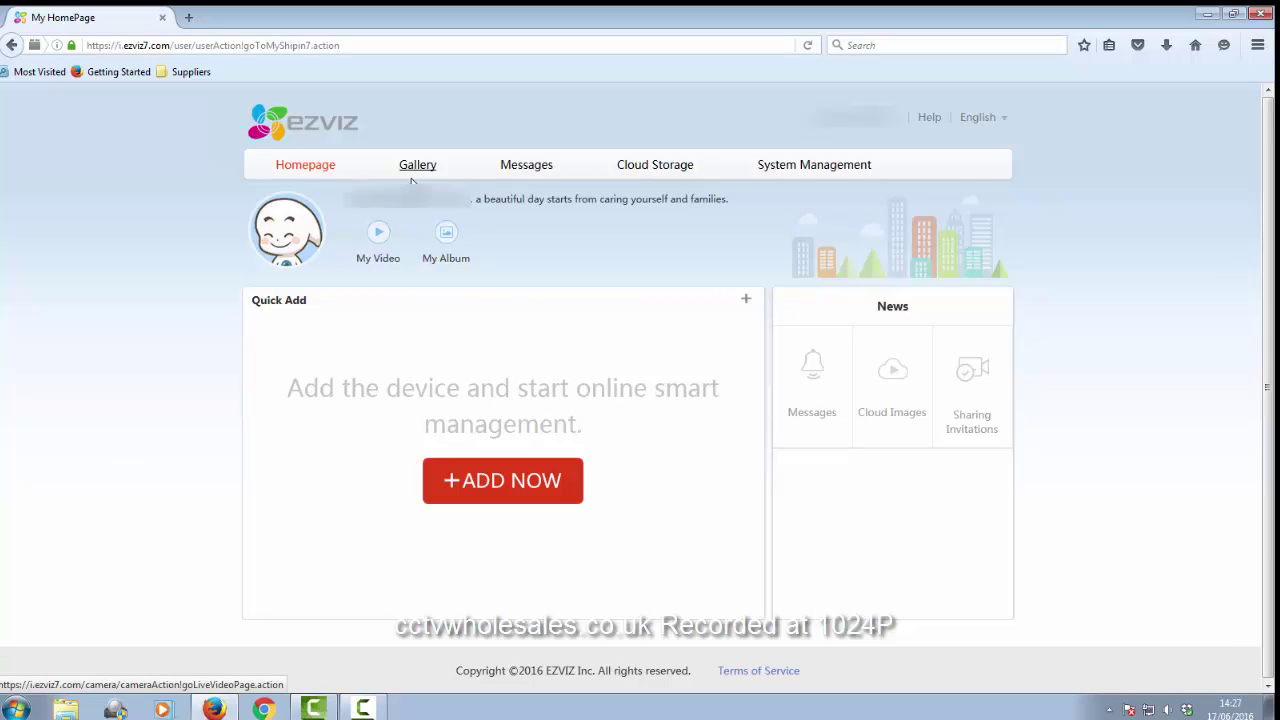
# Add the auto-detected DS-7216HGHI DVR to the account using its device verification code
pyautogui.click(505, 485)
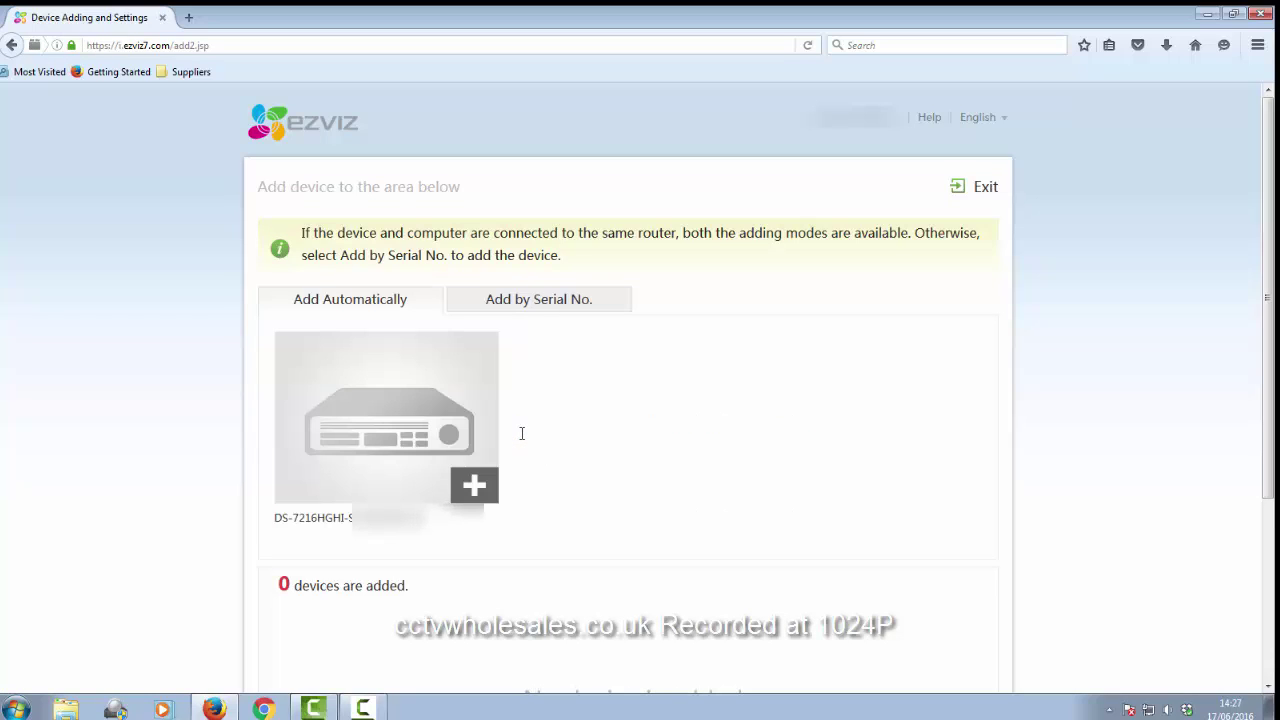
pyautogui.click(475, 487)
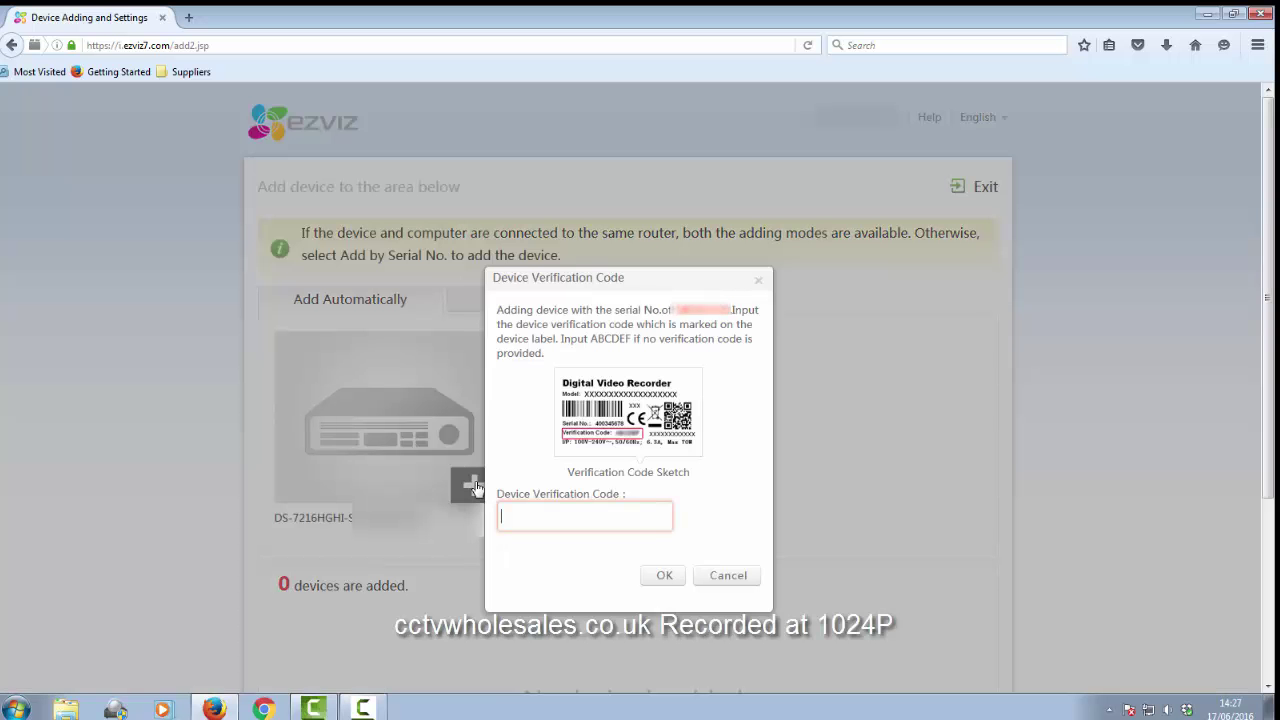
pyautogui.click(548, 528)
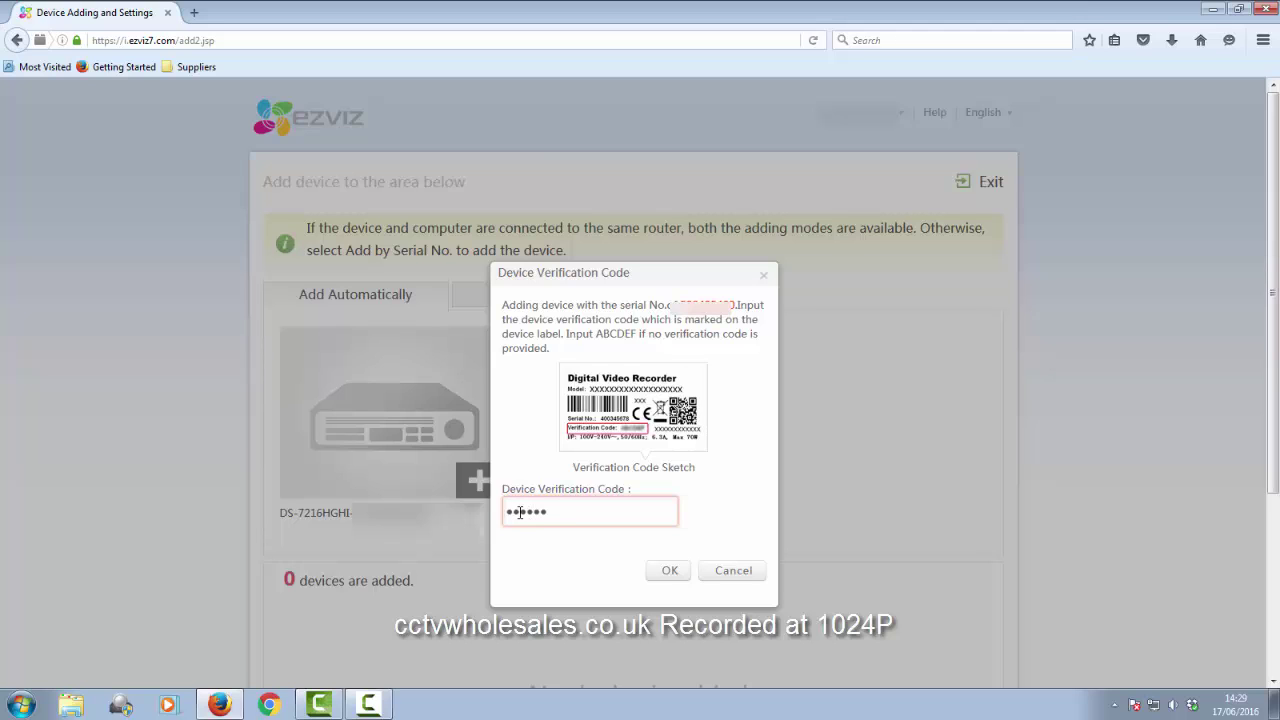
pyautogui.click(670, 571)
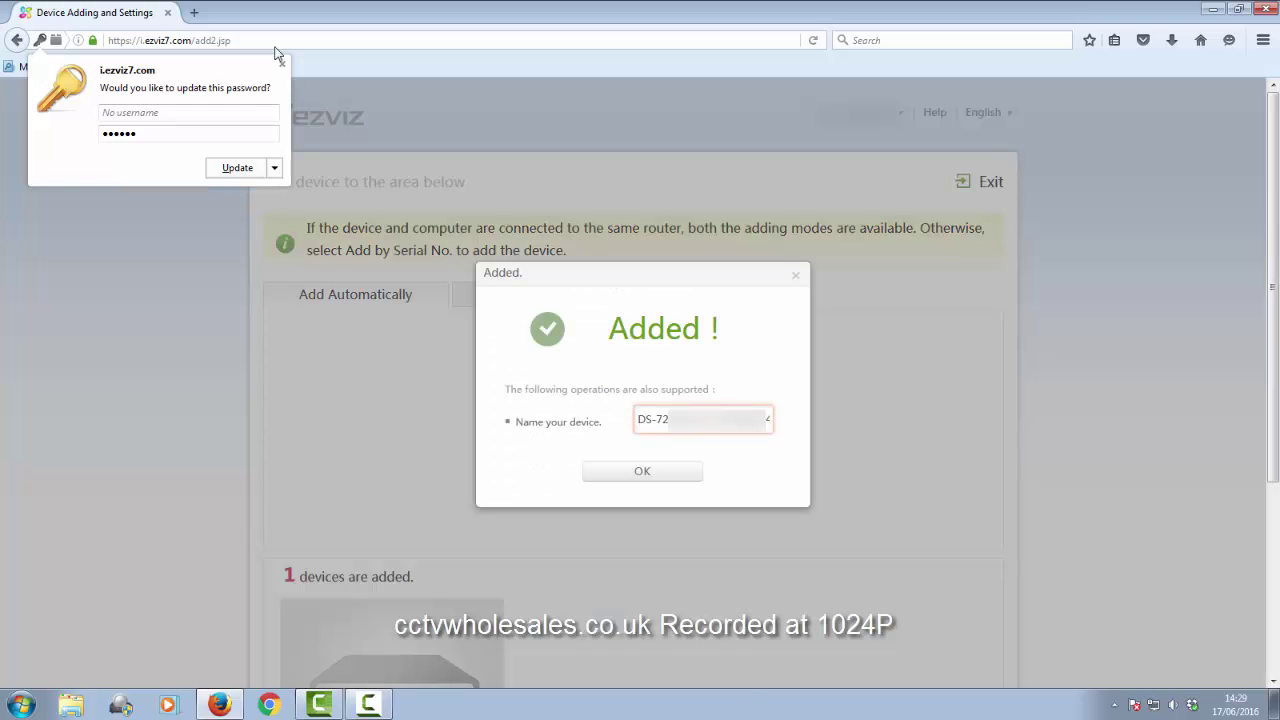
# Rename the DVR to 'DS-7216HGHI-SH my HOME' after dismissing the password prompt
pyautogui.click(283, 66)
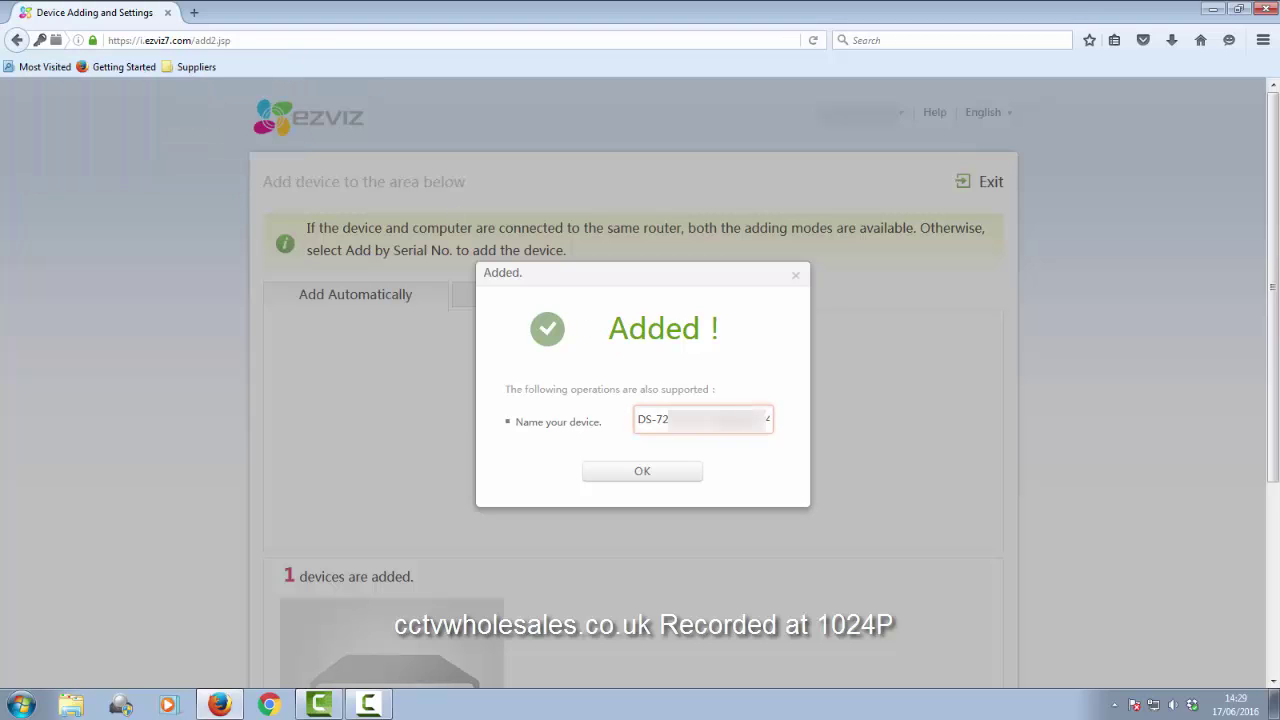
pyautogui.moveTo(738, 409); pyautogui.dragTo(872, 407)
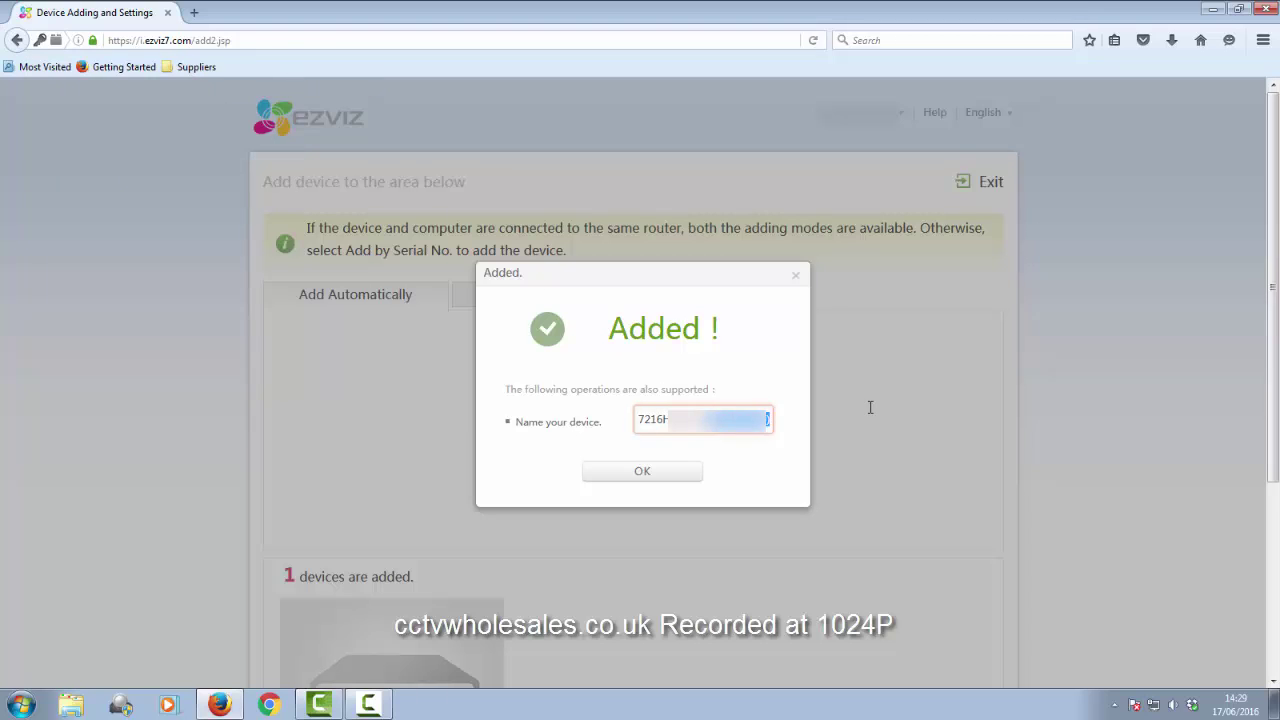
pyautogui.press('BackSpace')
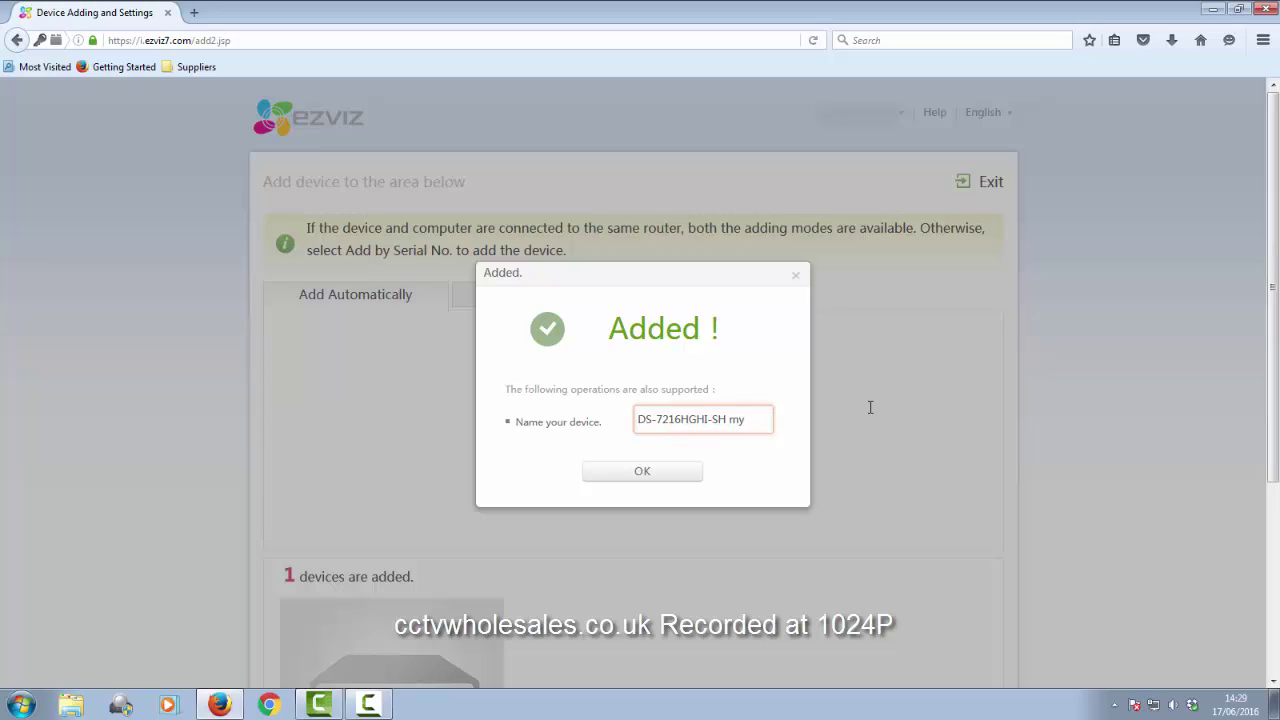
pyautogui.write('my HOME')
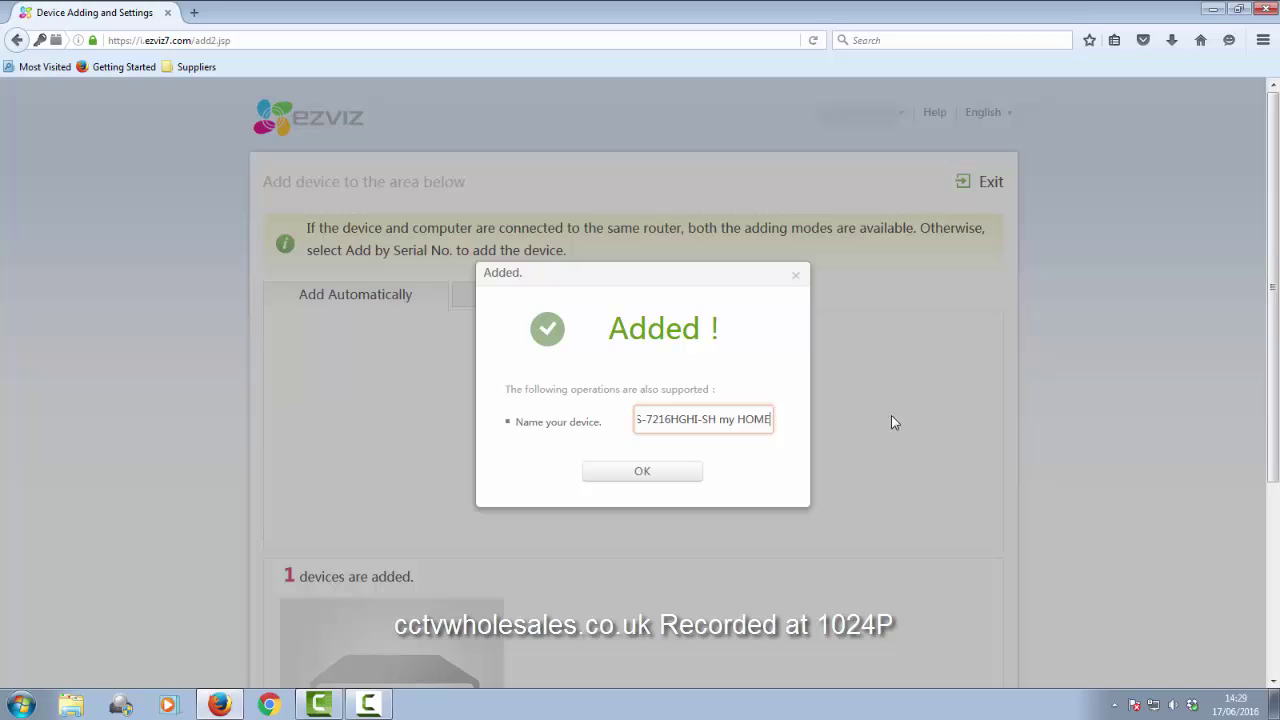
pyautogui.click(661, 477)
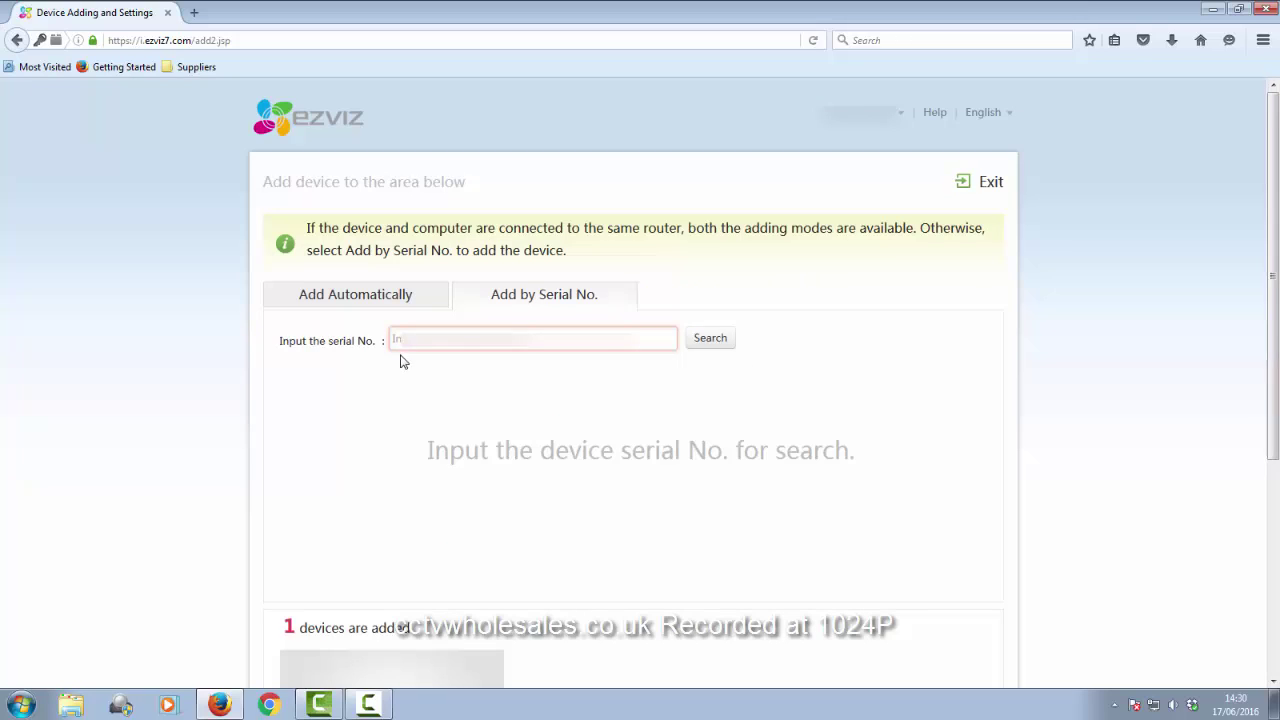
# Search the DVR's serial number under Add by Serial No., then exit to Device Management
pyautogui.write('58')
pyautogui.click(708, 339)
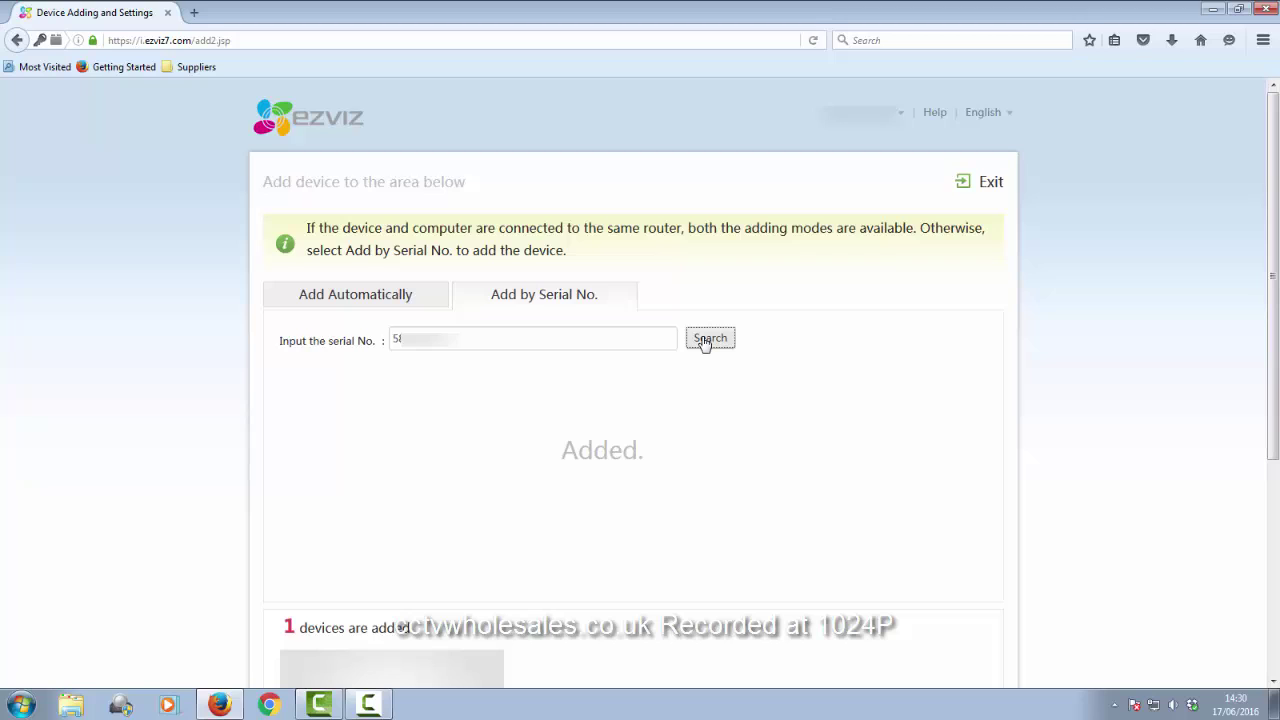
pyautogui.click(985, 185)
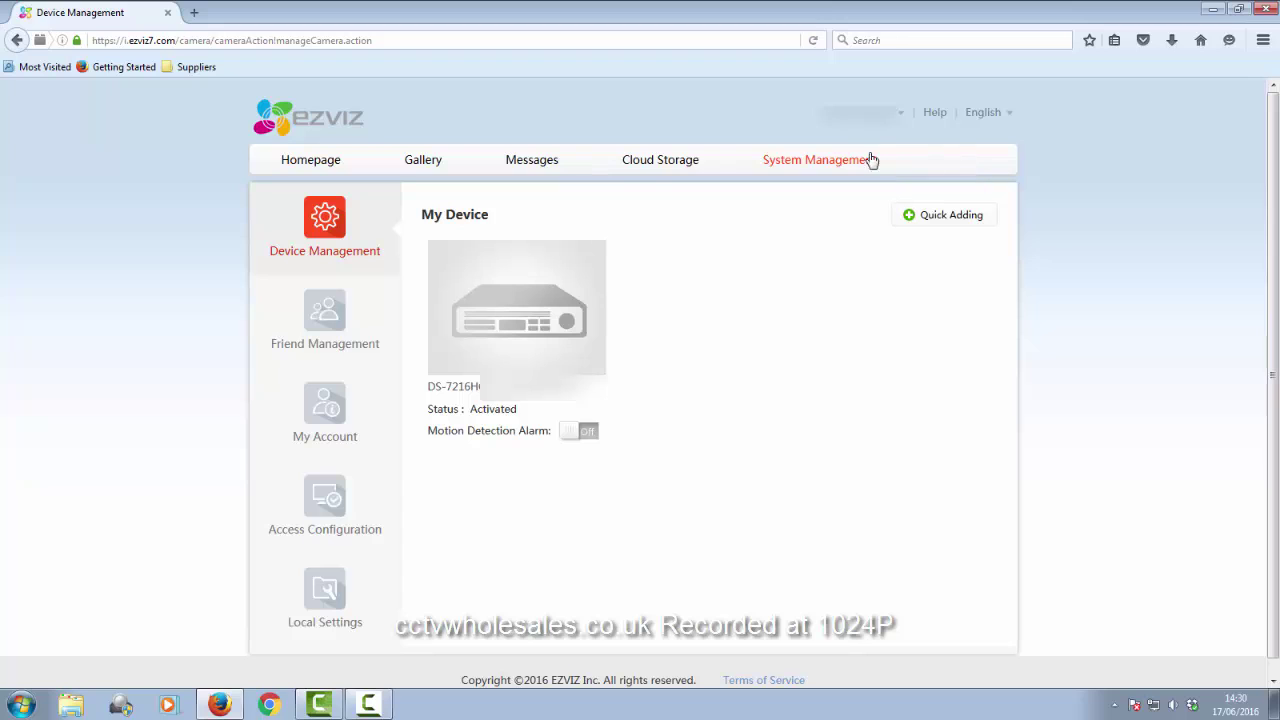
# Return to the Homepage and play camera 1's live view from the Quick Add tile
pyautogui.click(333, 162)
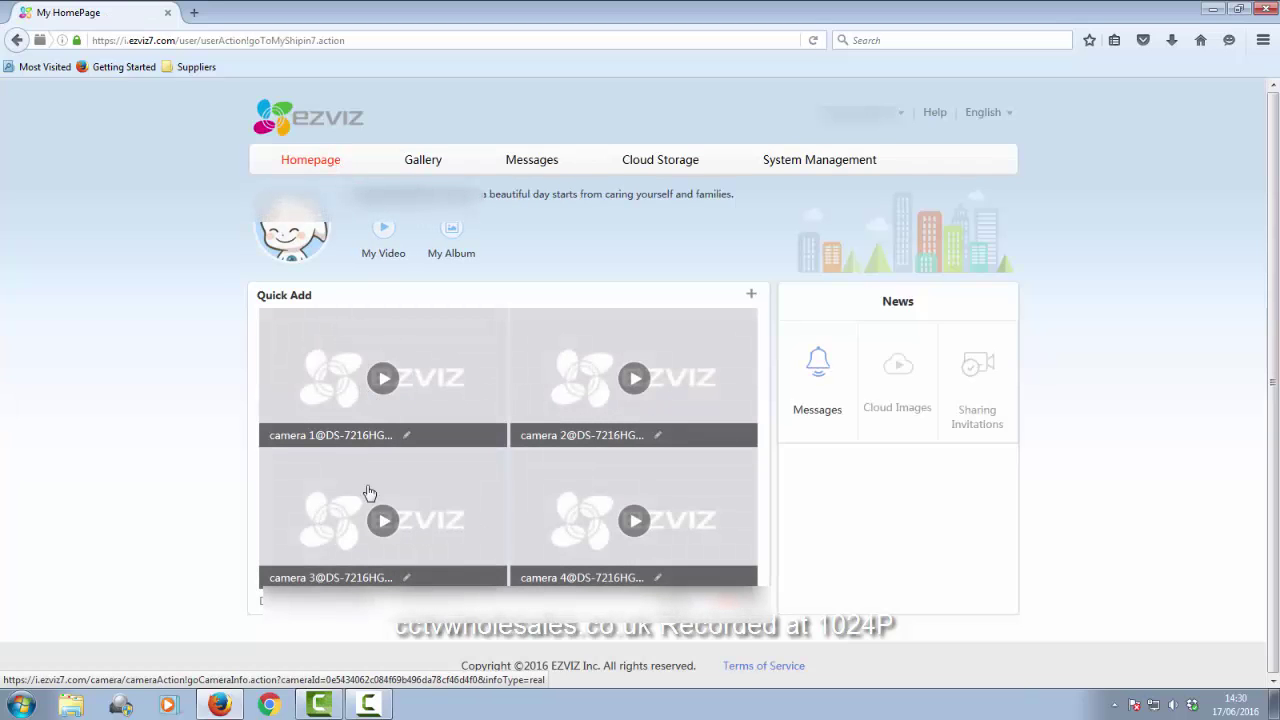
pyautogui.click(384, 379)
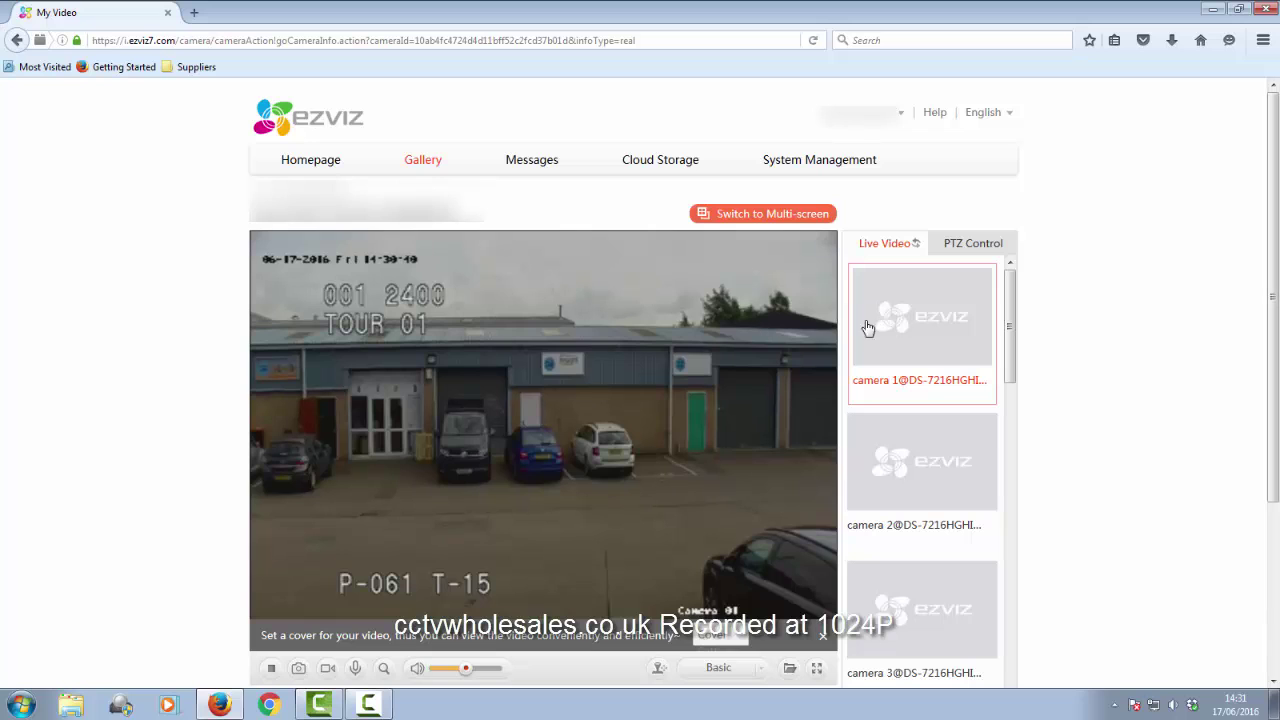
# Reload camera 1's feed, then tilt up, pan left, and tilt down to the parked cars and back up
pyautogui.click(898, 322)
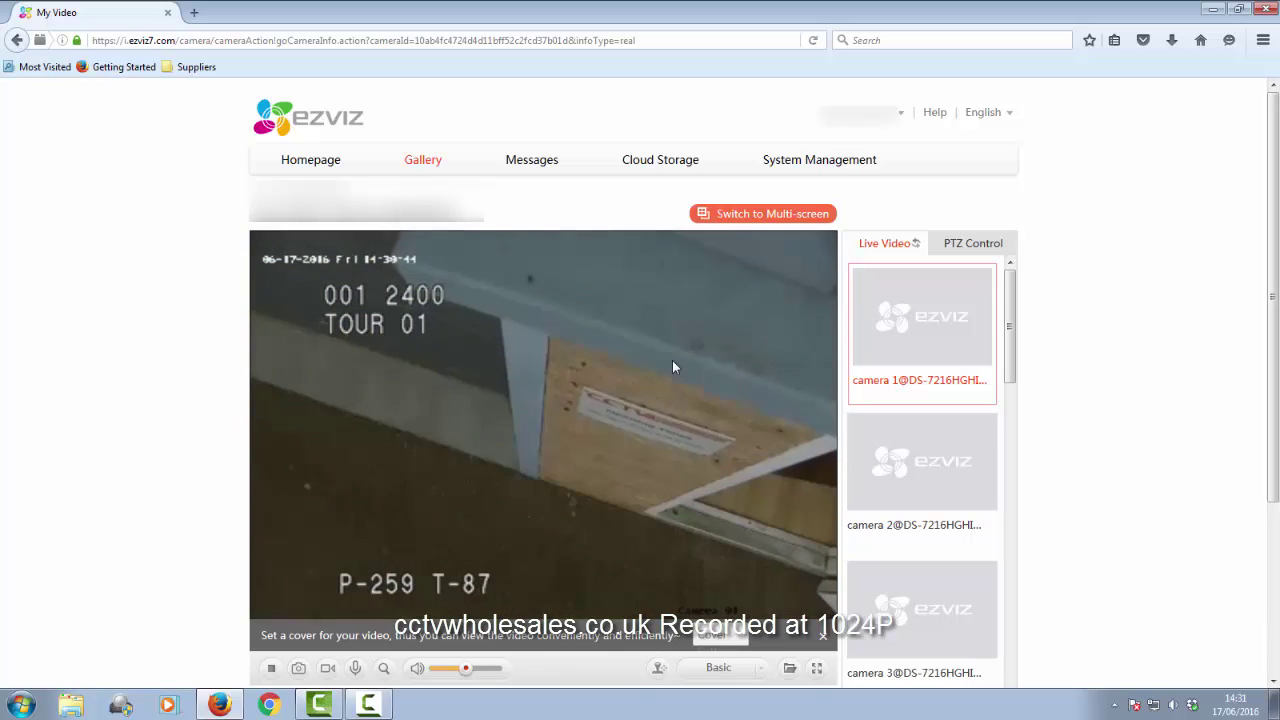
pyautogui.moveTo(1274, 253); pyautogui.dragTo(1275, 345)
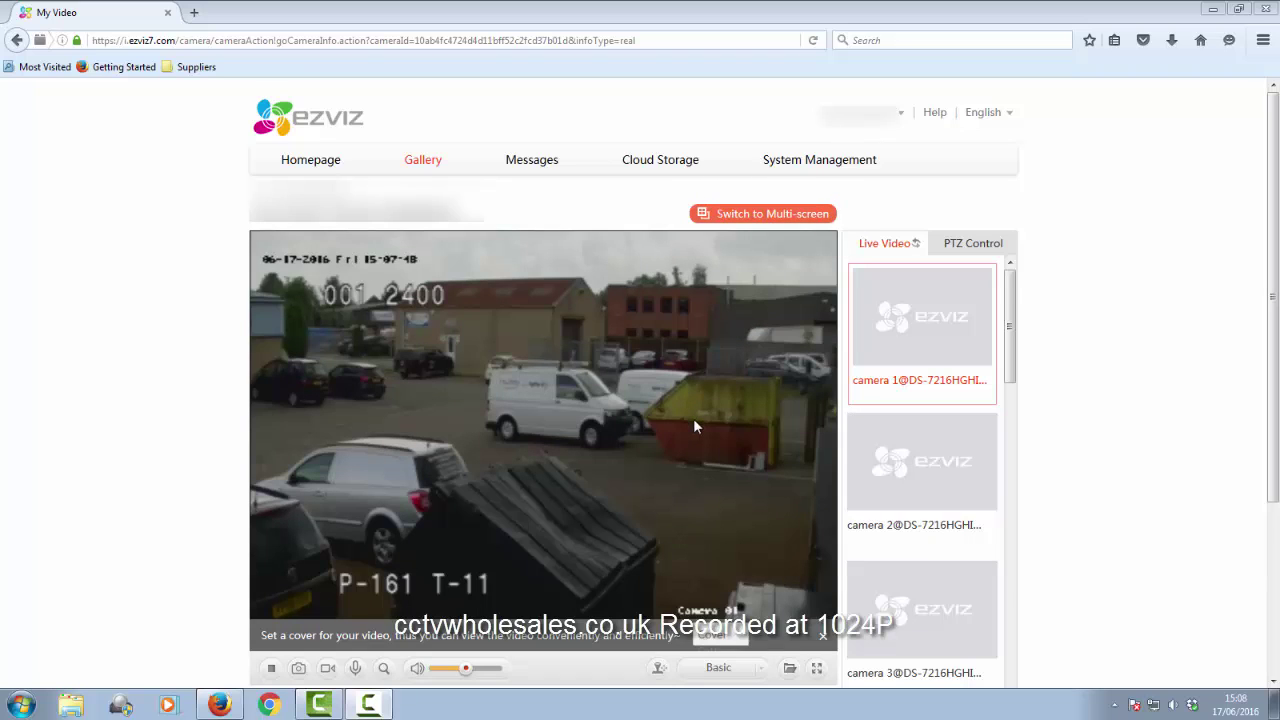
pyautogui.click(953, 248)
pyautogui.click(930, 290)
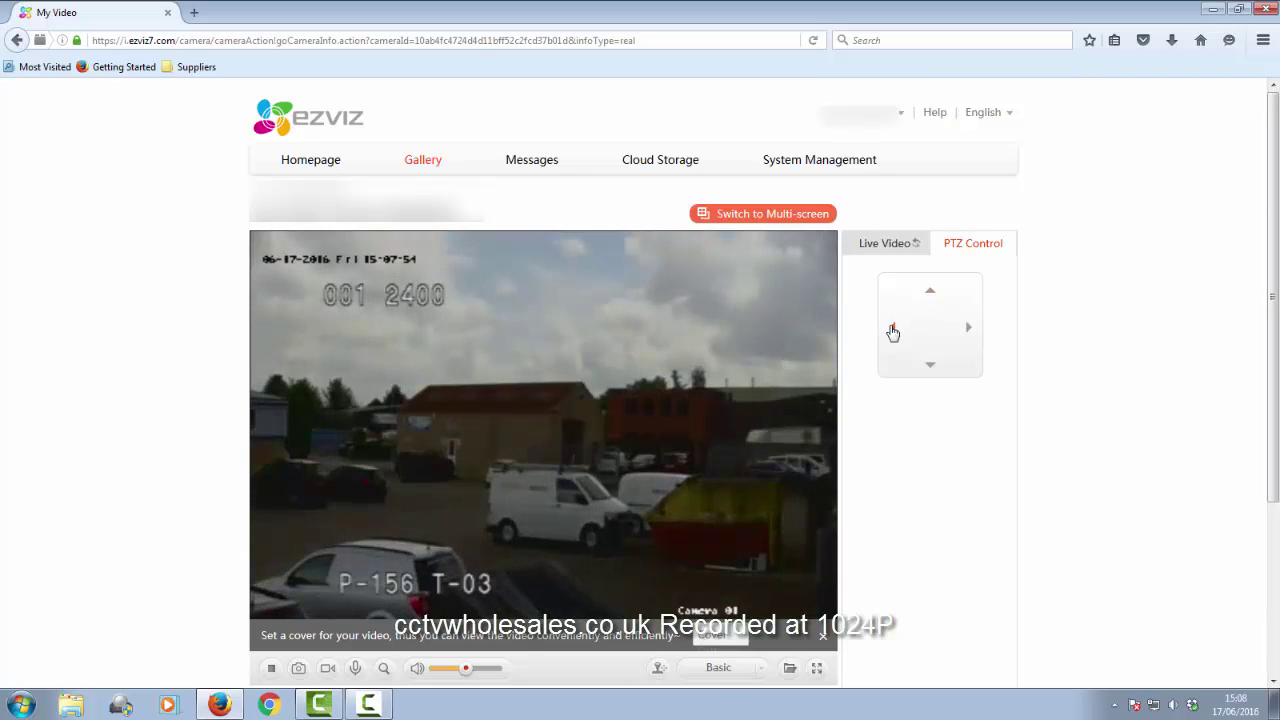
pyautogui.click(893, 332)
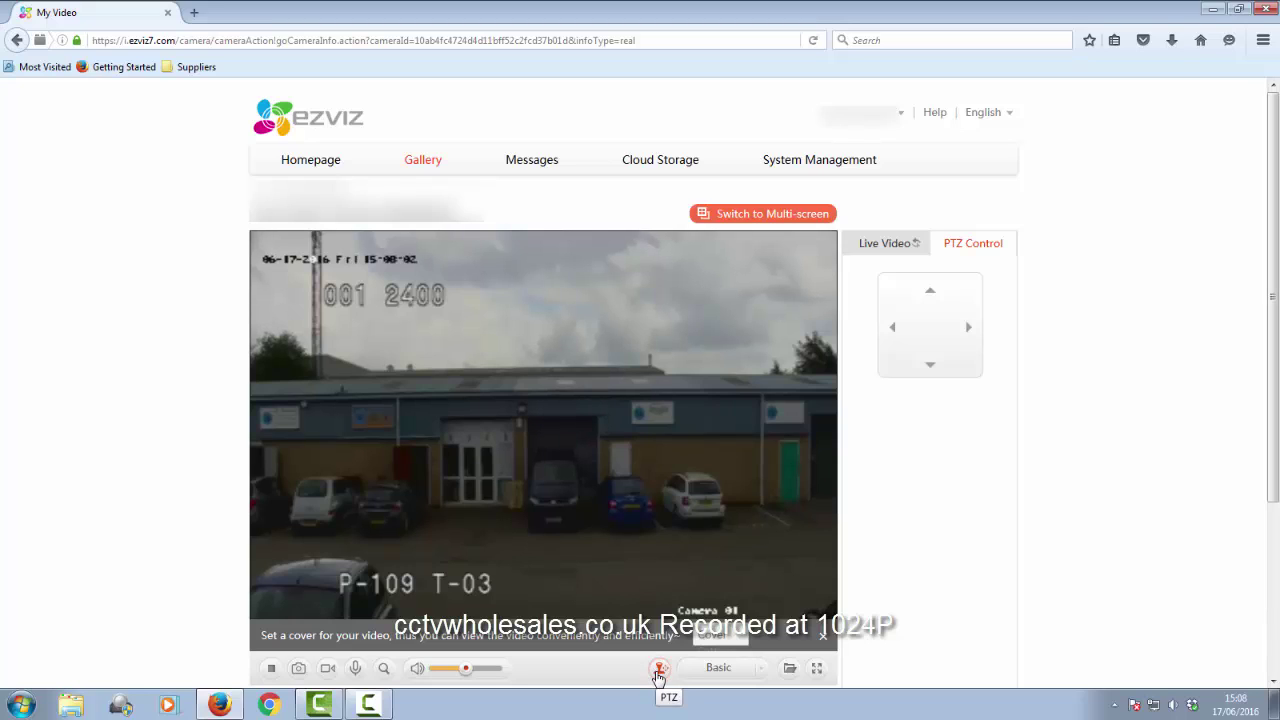
pyautogui.click(933, 371)
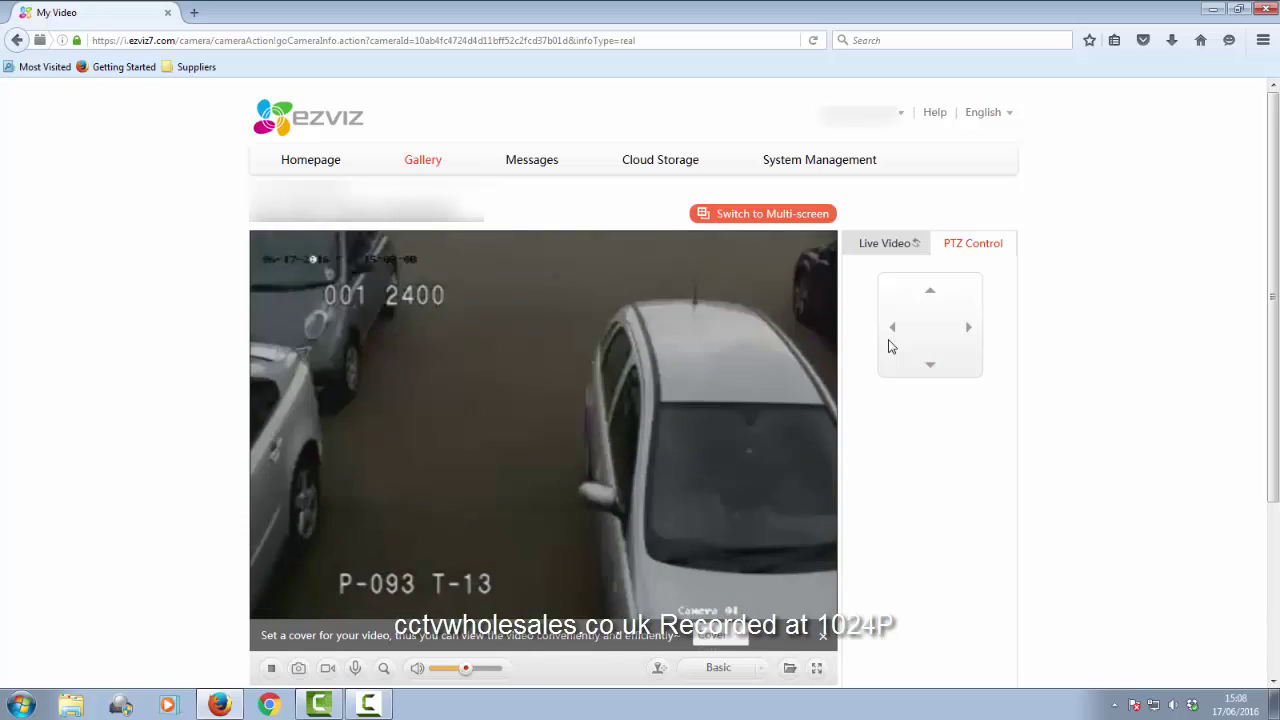
pyautogui.click(930, 295)
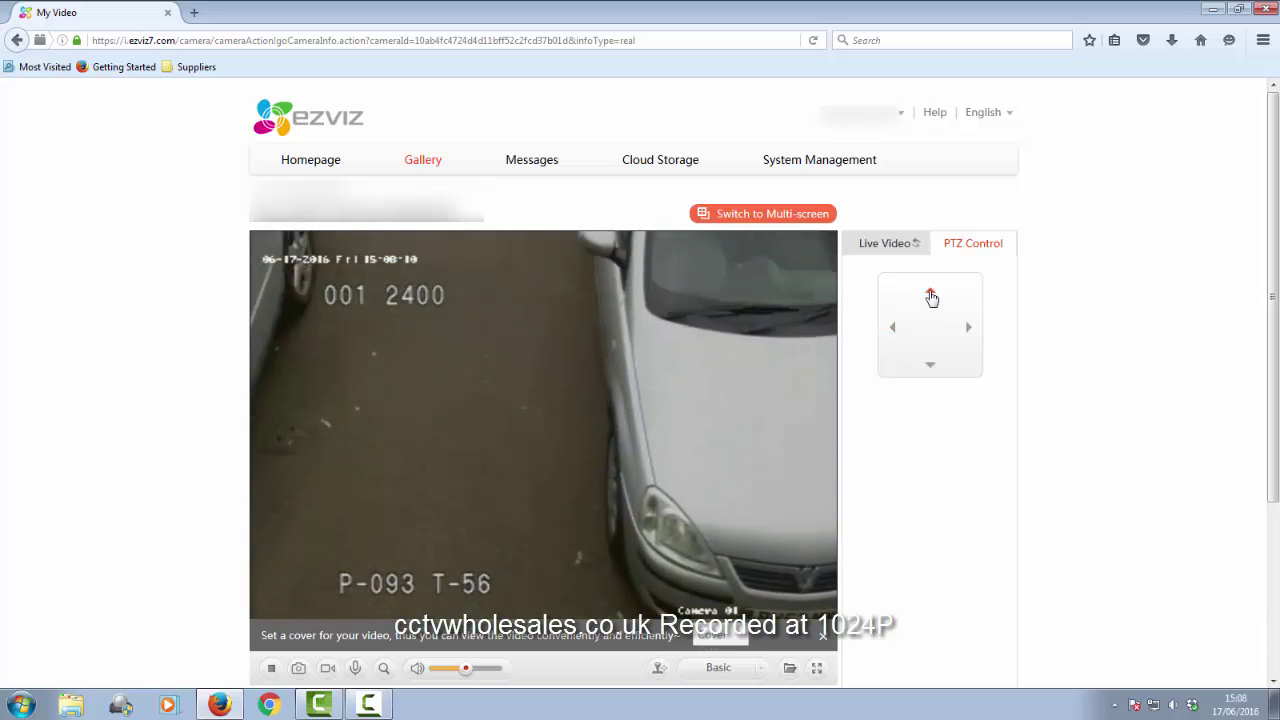